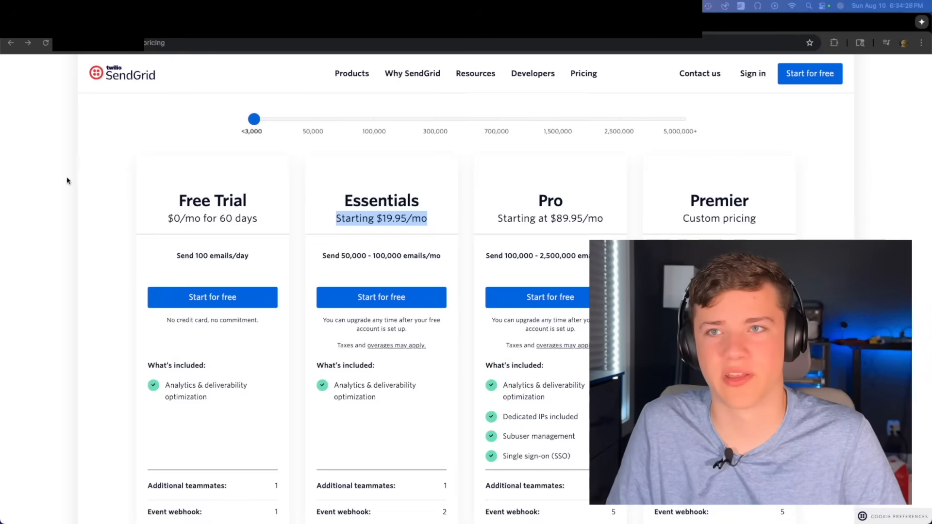
- Scroll SendGrid's pricing page back up to the 'Start for free. Then pay as you go.' hero
scroll(125, 164, "up", 10)
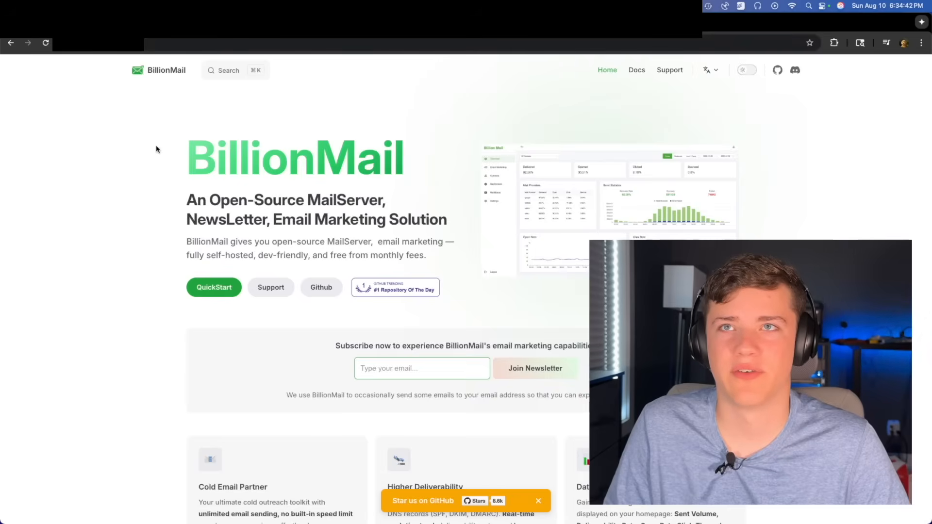
- Highlight the BillionMail heading and its 'Open-Source MailServer, NewsLetter, Email Marketing Solution' tagline
left_click_drag(155, 149, 475, 159)
left_click(427, 193)
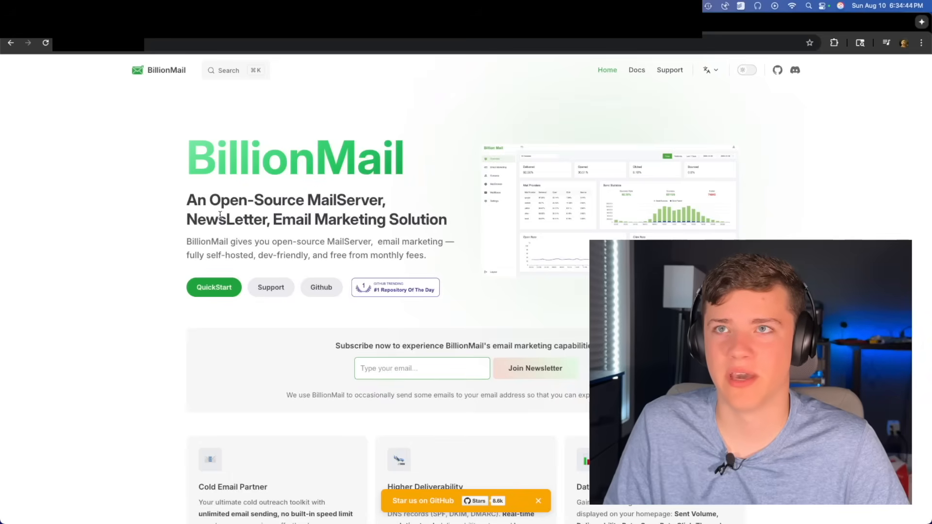
left_click_drag(194, 201, 357, 202)
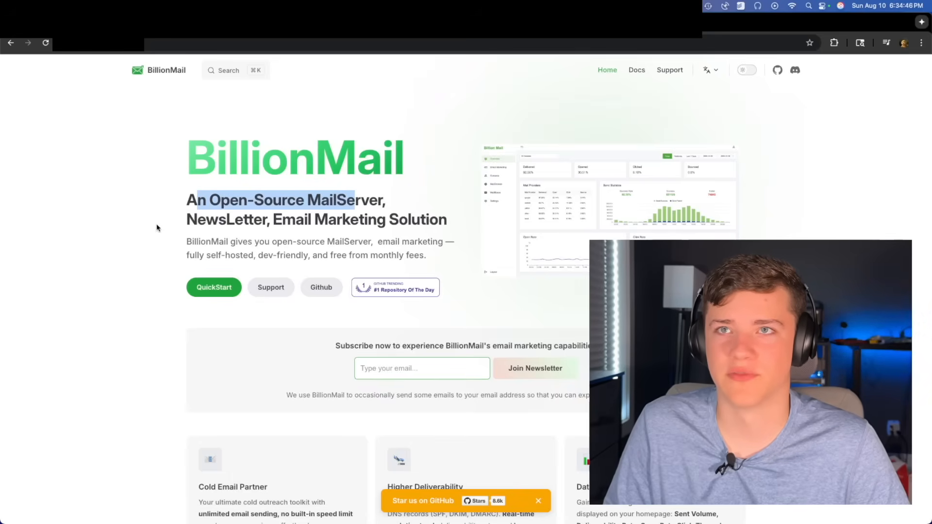
left_click_drag(157, 227, 441, 235)
left_click_drag(268, 224, 402, 236)
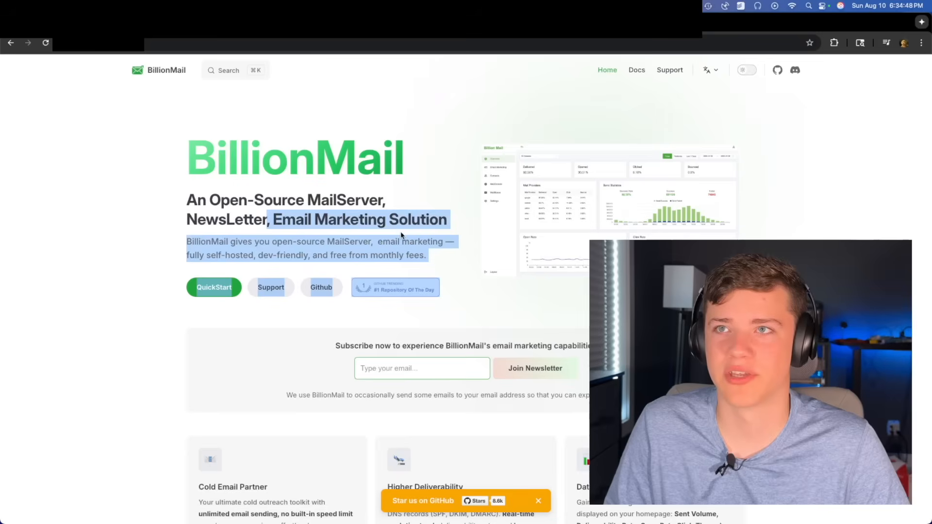
left_click(402, 235)
- Scroll down to the Step 1–3 installation section of the homepage
scroll(388, 241, "down", 7)
scroll(389, 241, "down", 5)
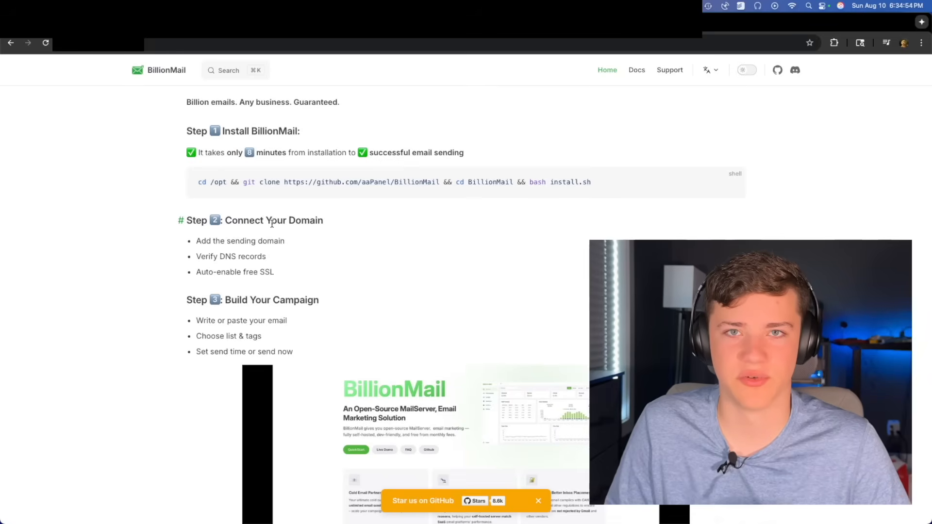
scroll(272, 223, "down", 4)
scroll(274, 229, "up", 20)
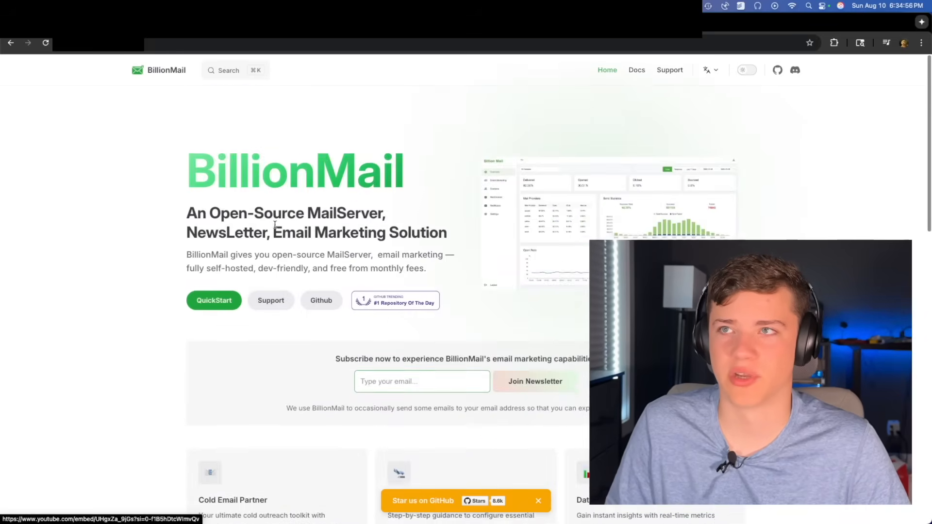
- Open the dashboard screenshot on its own page via its copied image address
right_click(661, 185)
left_click(293, 44)
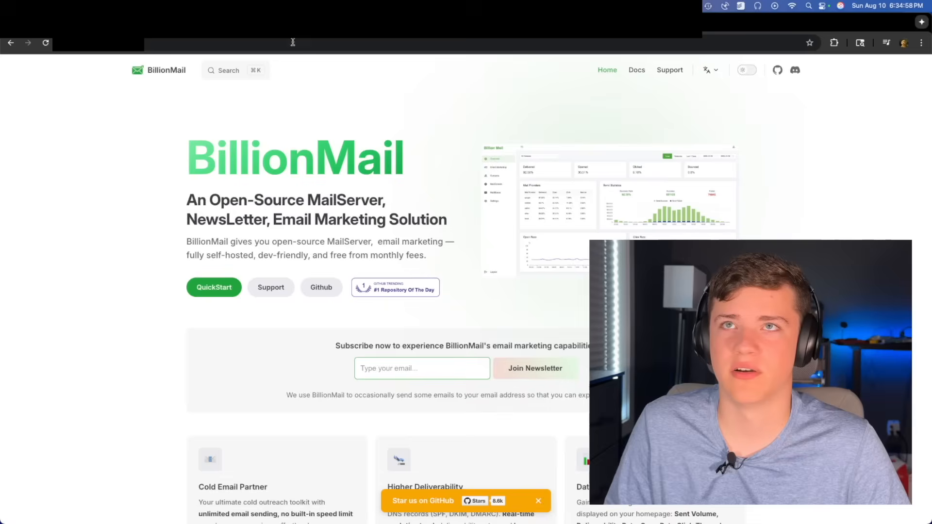
key("super+v")
key("Return")
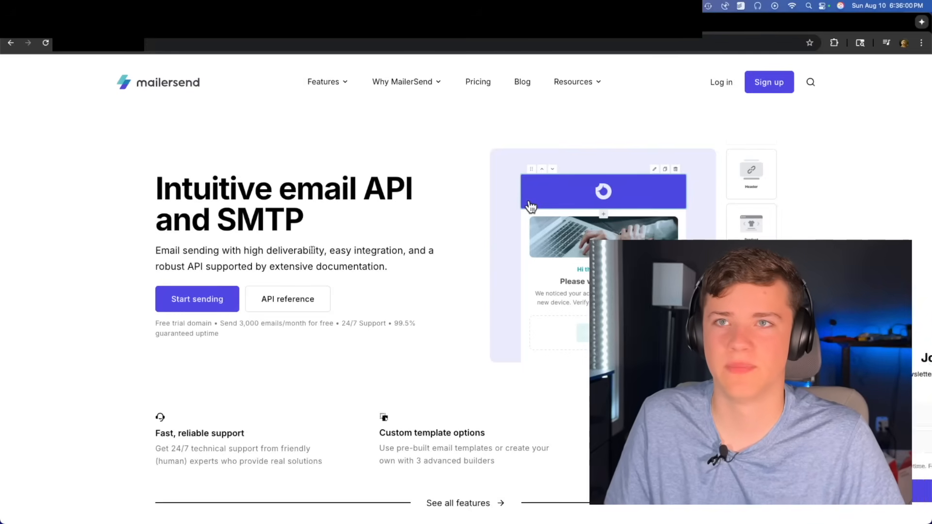
- Highlight the 'Intuitive email API and SMTP' headline and dismiss the pop-up overlay
left_click_drag(153, 200, 319, 221)
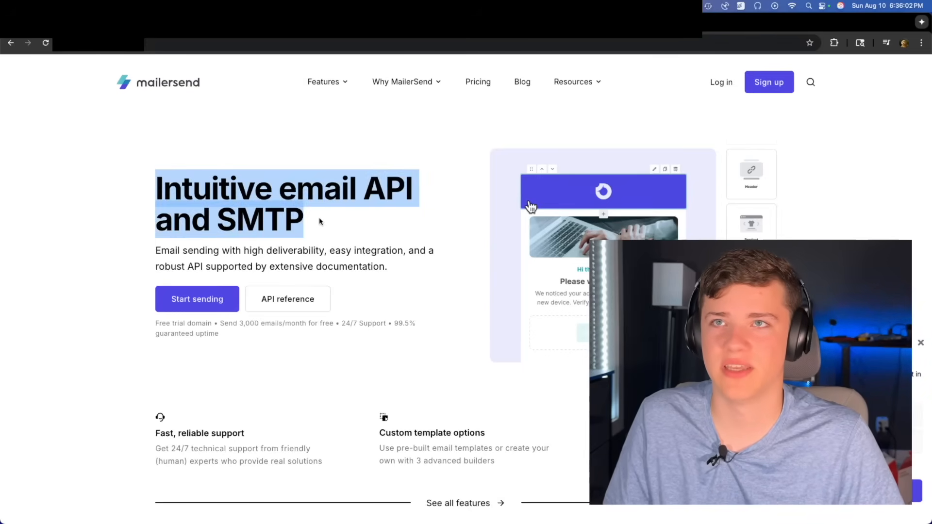
left_click_drag(271, 190, 433, 193)
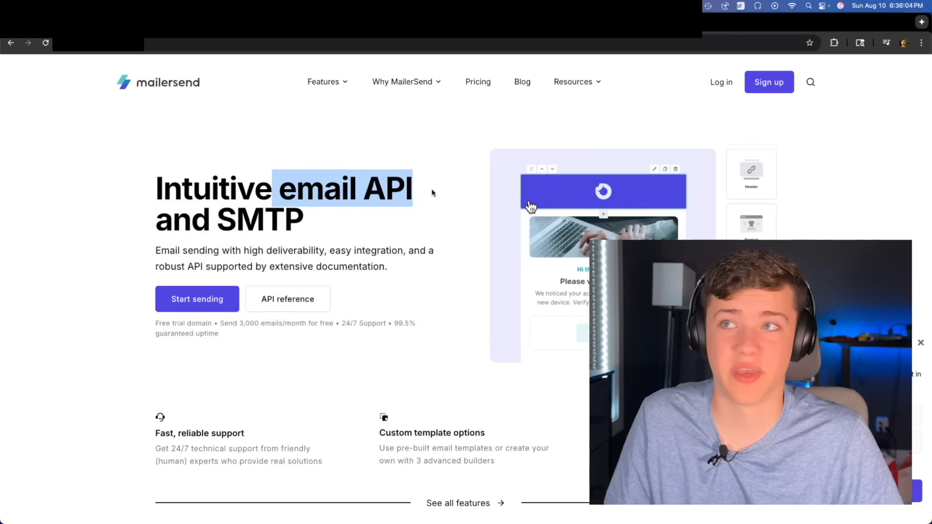
left_click(920, 344)
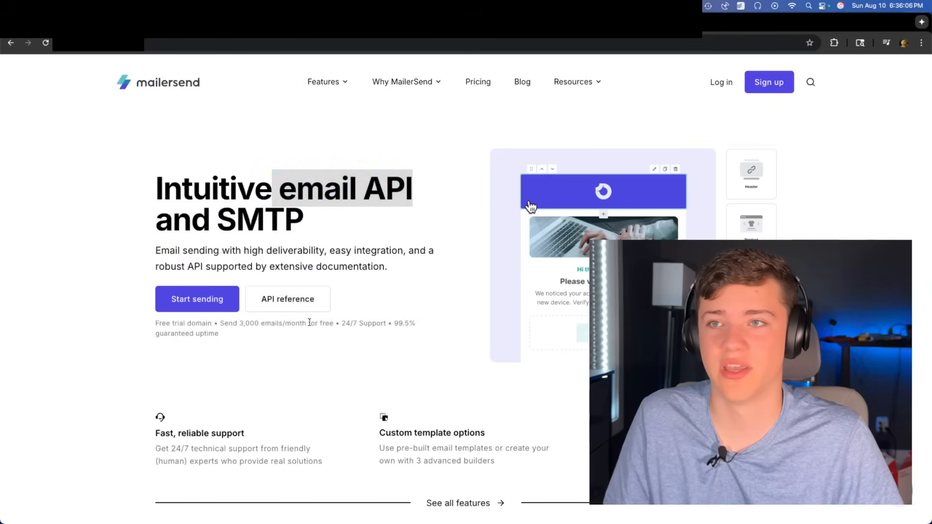
left_click(344, 225)
- Scroll through MailerSend's features section and back up
scroll(277, 226, "down", 5)
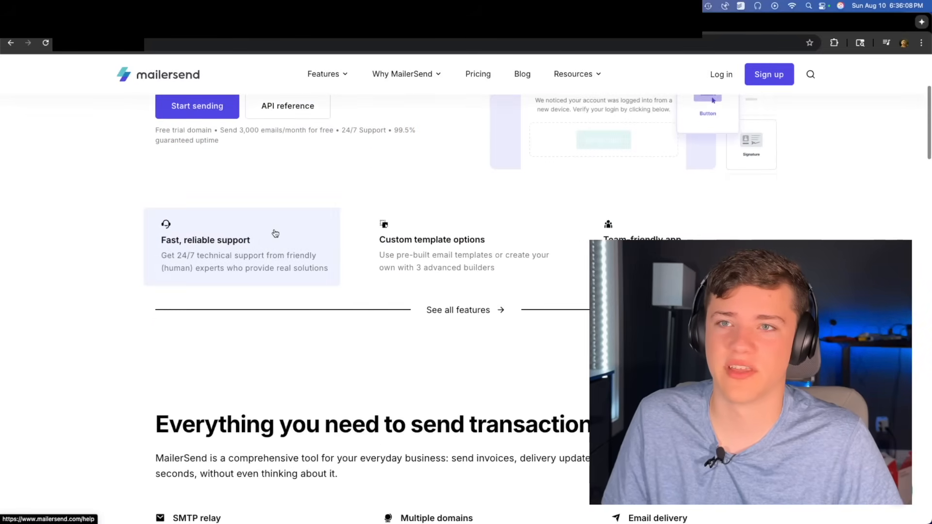
scroll(410, 178, "down", 8)
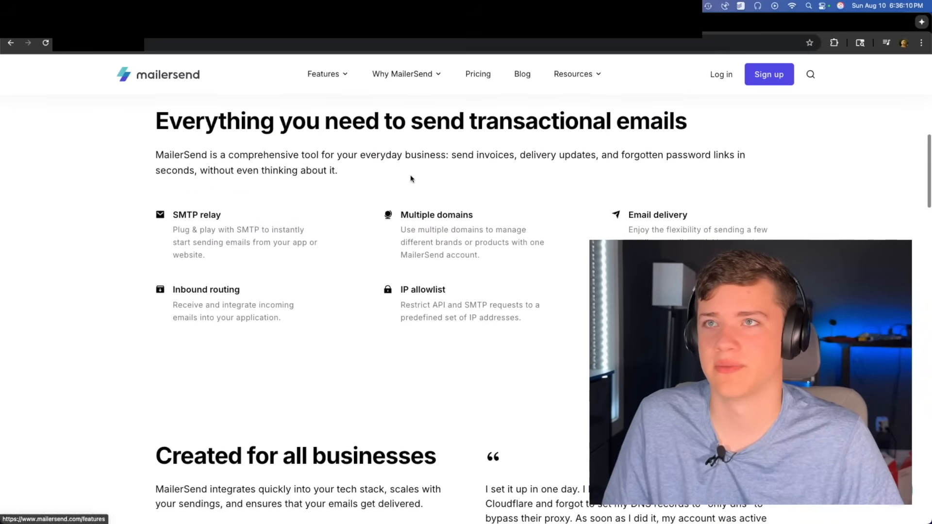
scroll(410, 178, "down", 10)
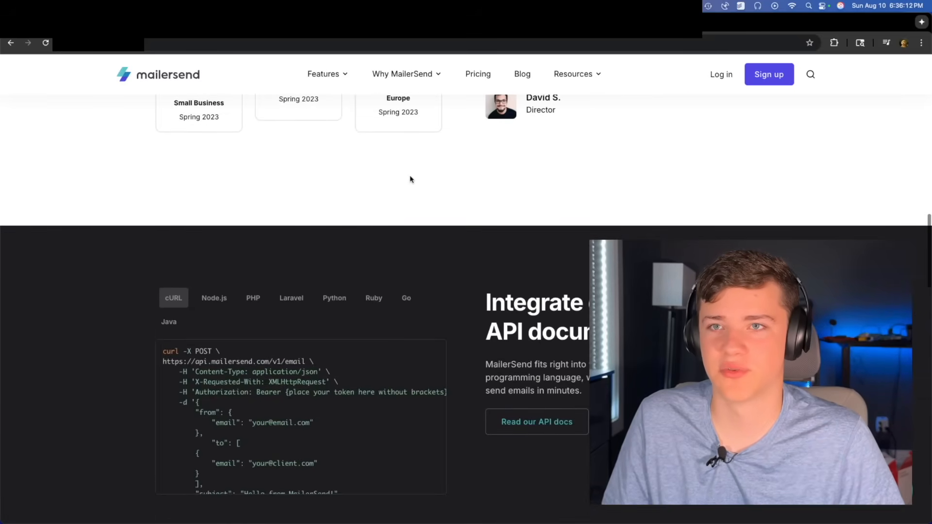
scroll(409, 179, "down", 2)
scroll(408, 181, "up", 2)
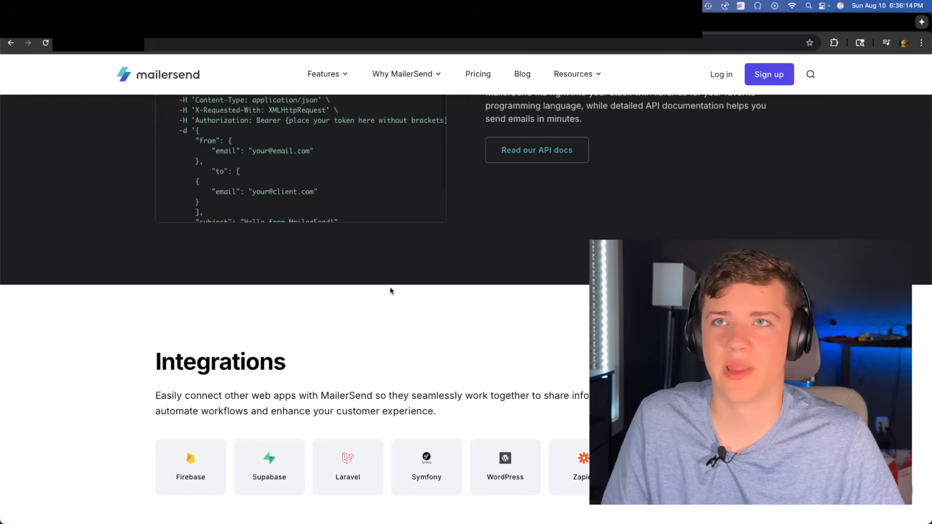
scroll(397, 285, "up", 20)
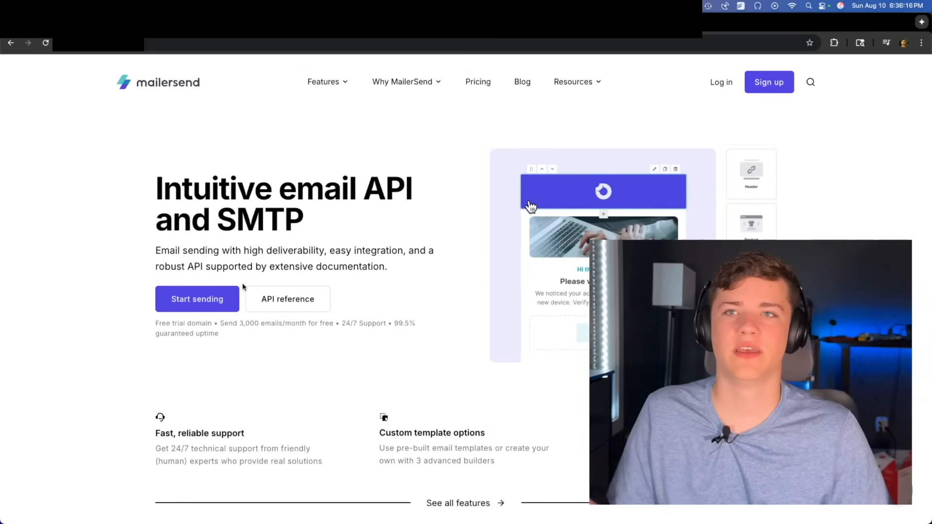
- Highlight the free 3,000 emails/month allowance, then switch to the RackNerd VPS tab
left_click_drag(229, 323, 299, 326)
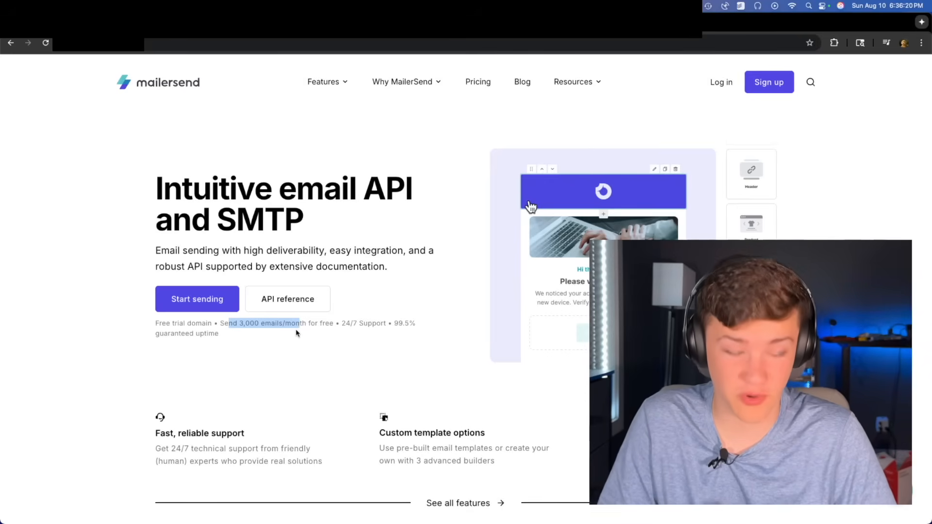
left_click(297, 333)
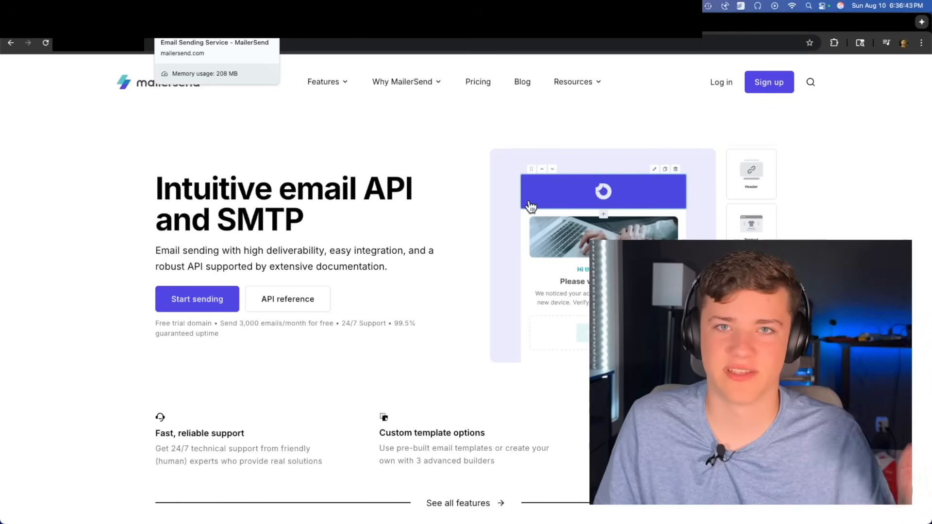
key("ctrl+Tab")
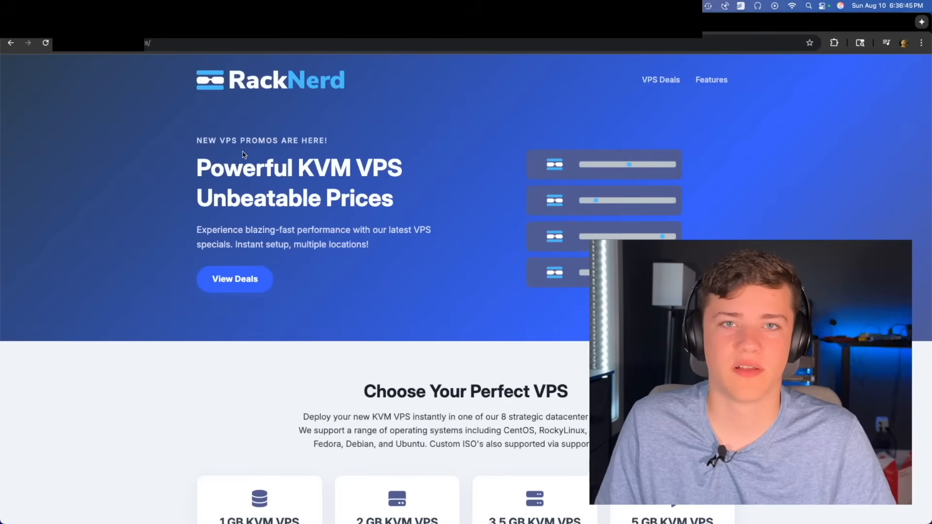
- Scroll to the KVM VPS plans and highlight the 2 GB plan and its $17.66/year price
scroll(670, 154, "down", 8)
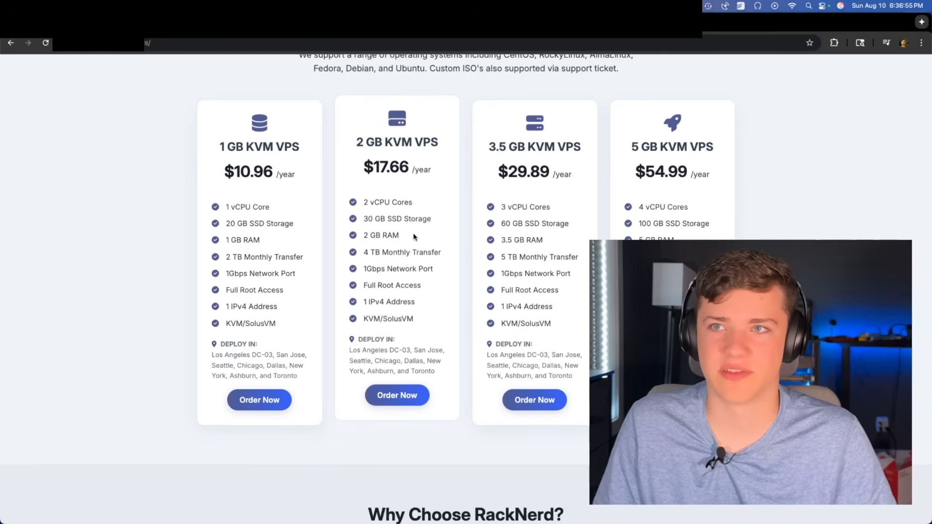
scroll(222, 291, "up", 1)
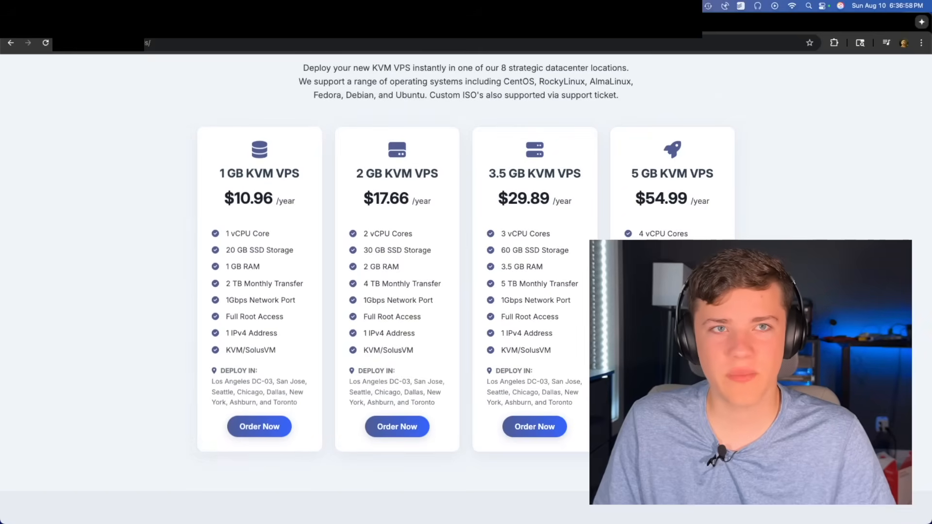
left_click_drag(362, 279, 370, 341)
left_click(377, 168)
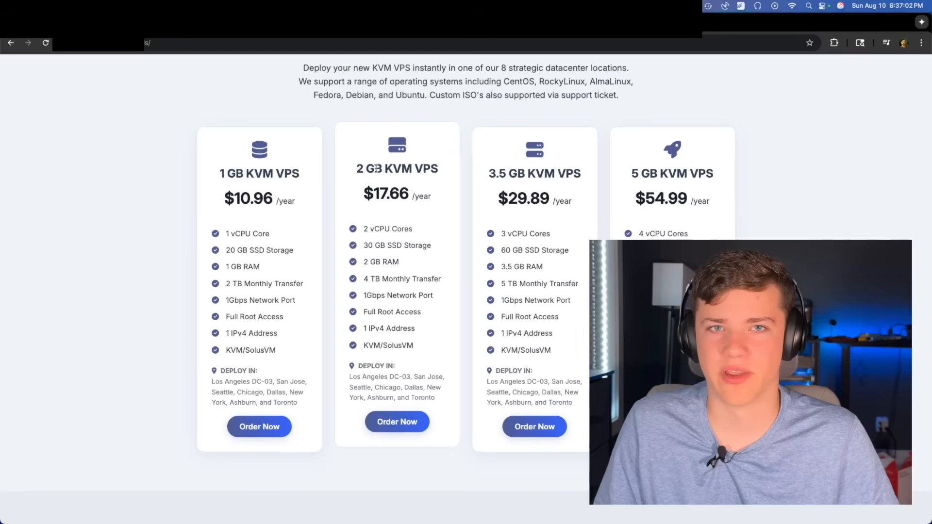
left_click_drag(363, 136, 430, 166)
left_click_drag(364, 193, 436, 204)
left_click_drag(360, 199, 437, 196)
left_click(436, 197)
- Highlight the 2 GB plan's specs: 2 vCPU cores, 30 GB SSD, 2 GB RAM, 4 TB transfer
left_click_drag(363, 230, 420, 231)
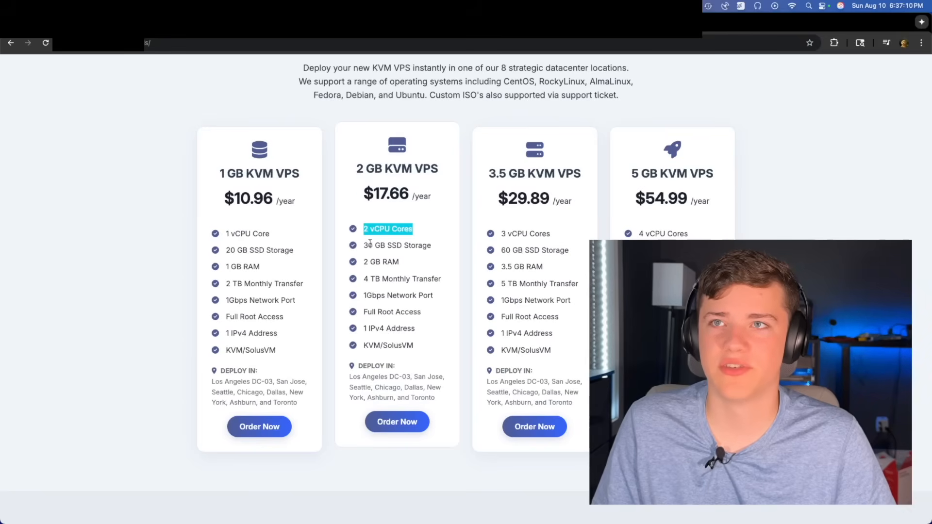
left_click_drag(364, 245, 451, 247)
left_click_drag(364, 262, 422, 267)
left_click_drag(364, 279, 453, 290)
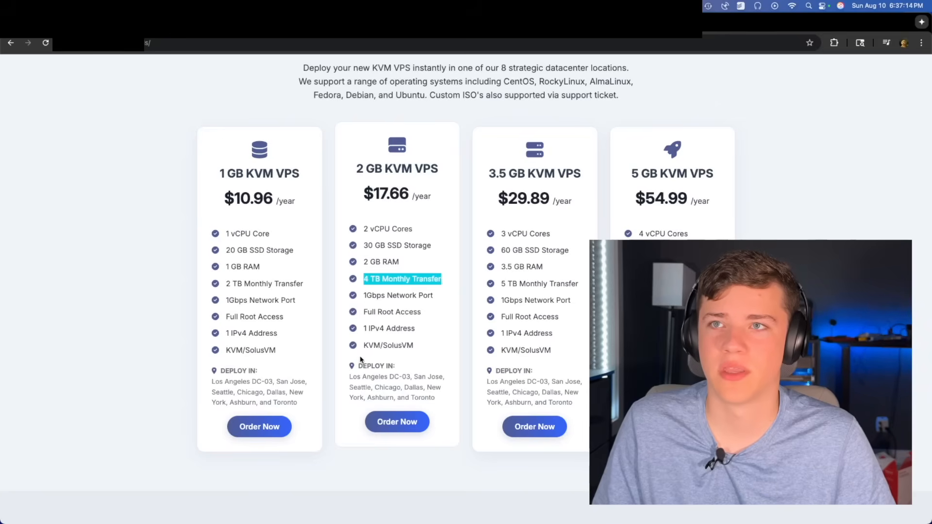
- Order the 2 GB KVM VPS, keeping no extra IPv4 address and the included 2 GB RAM
left_click(397, 422)
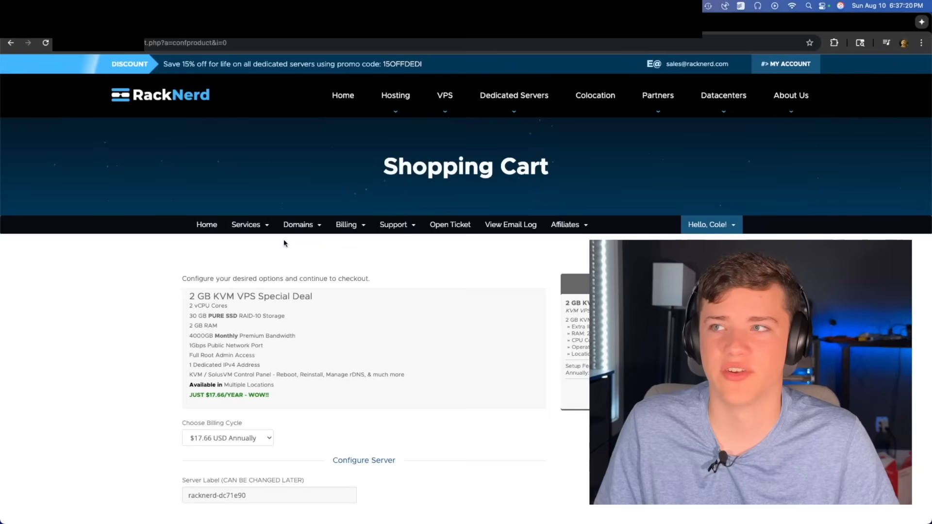
scroll(284, 243, "down", 5)
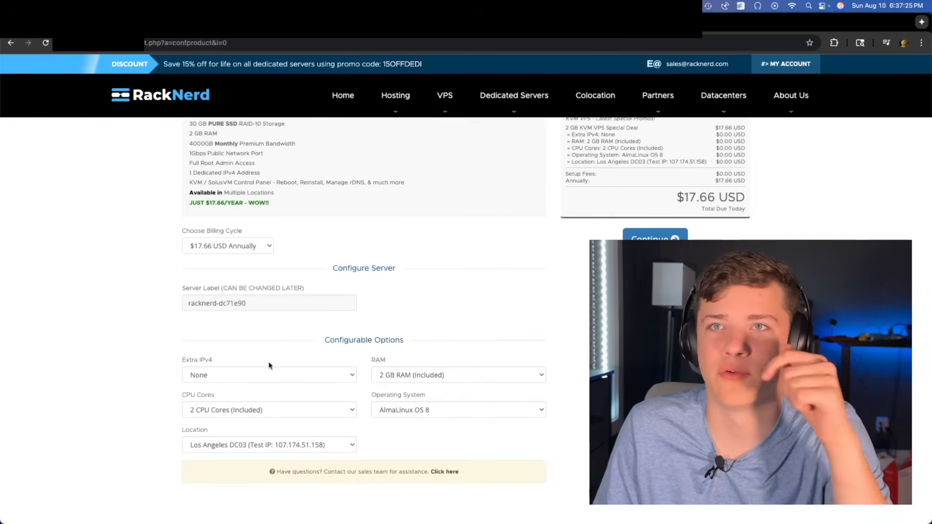
left_click(271, 374)
left_click(383, 385)
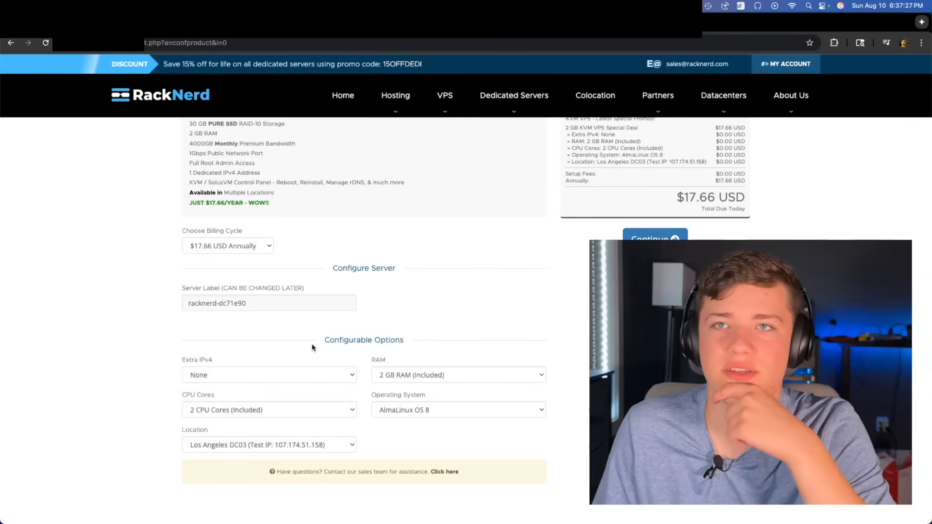
left_click(388, 374)
left_click(339, 359)
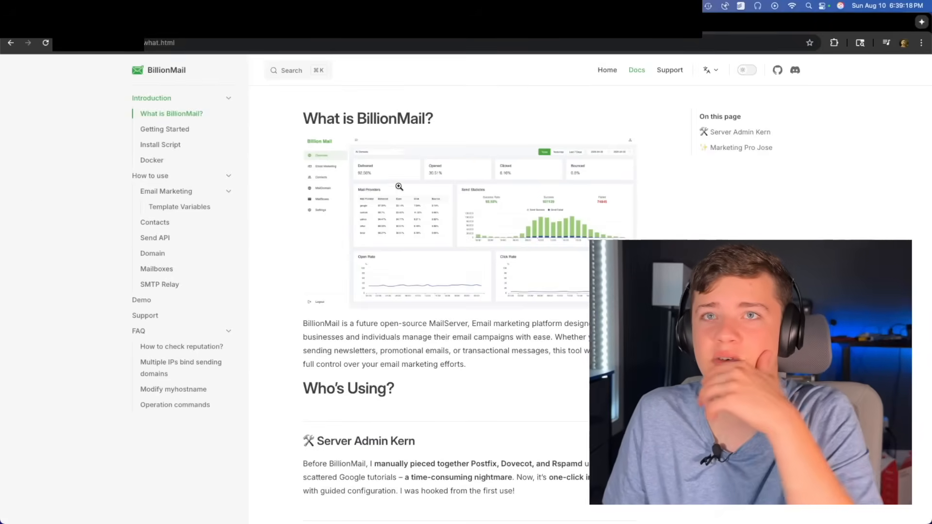
- Open the Install Script docs page and select the install command
left_click(160, 145)
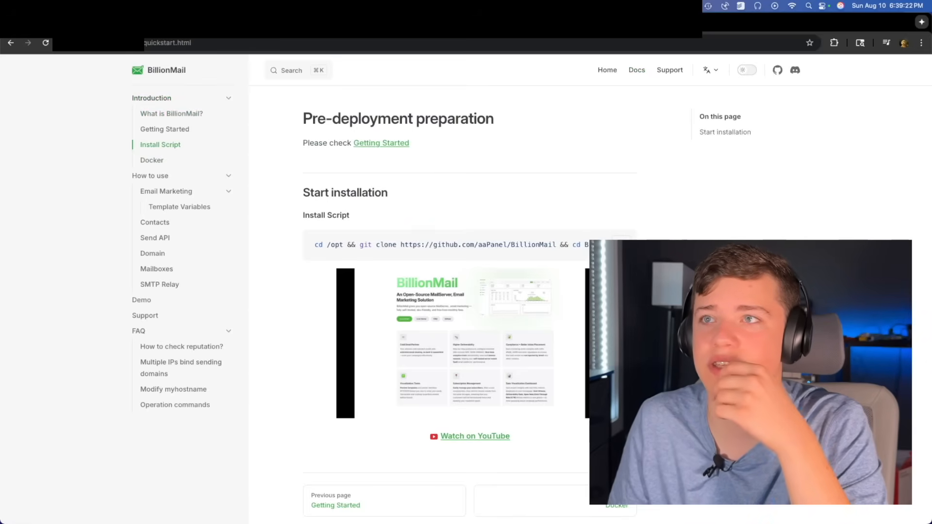
mouse_move(323, 245)
left_mouse_down()
mouse_move(590, 245)
mouse_move(505, 241)
mouse_move(569, 241)
left_mouse_up()
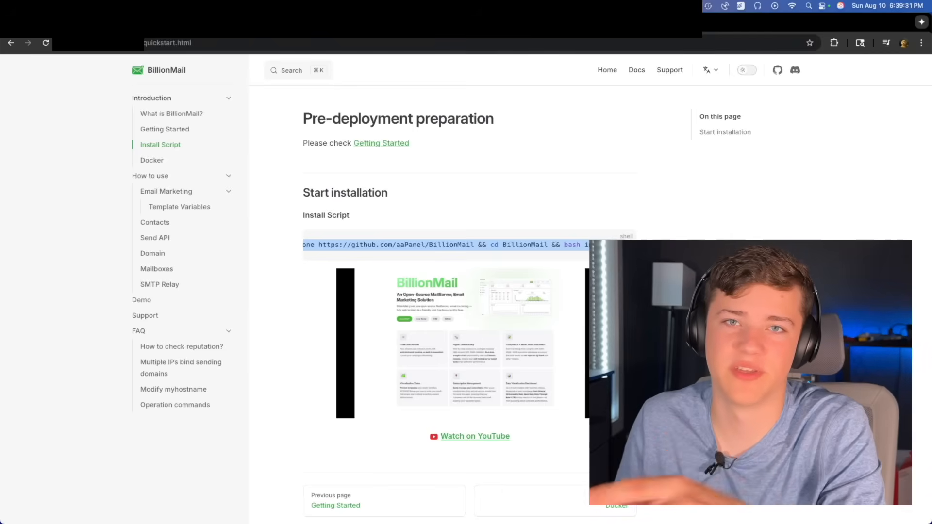
scroll(466, 291, "down", 2)
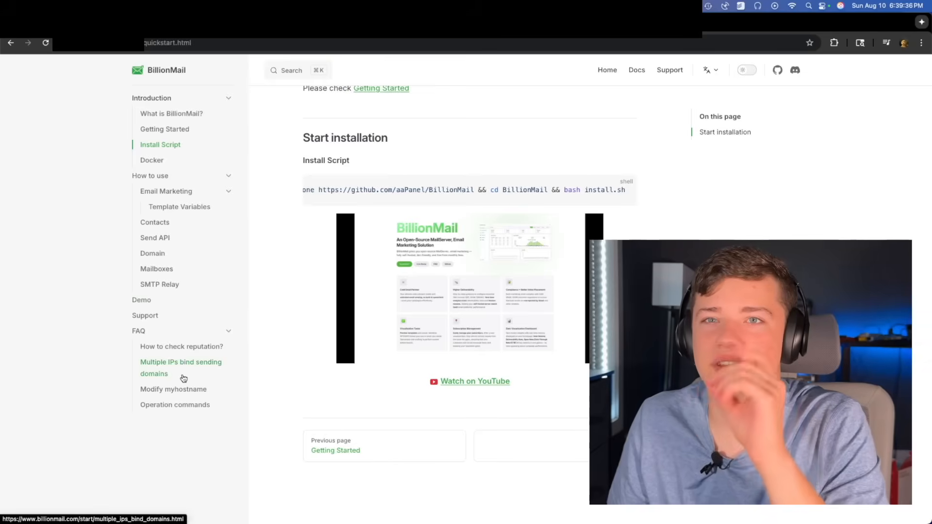
- Scroll through the Send API documentation page, then return to the RackNerd order details
left_click(171, 245)
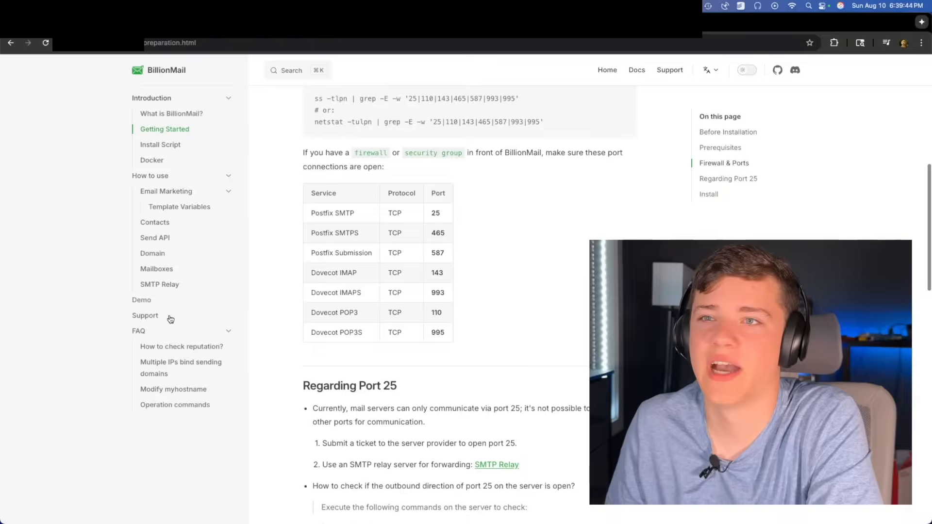
scroll(419, 281, "up", 2)
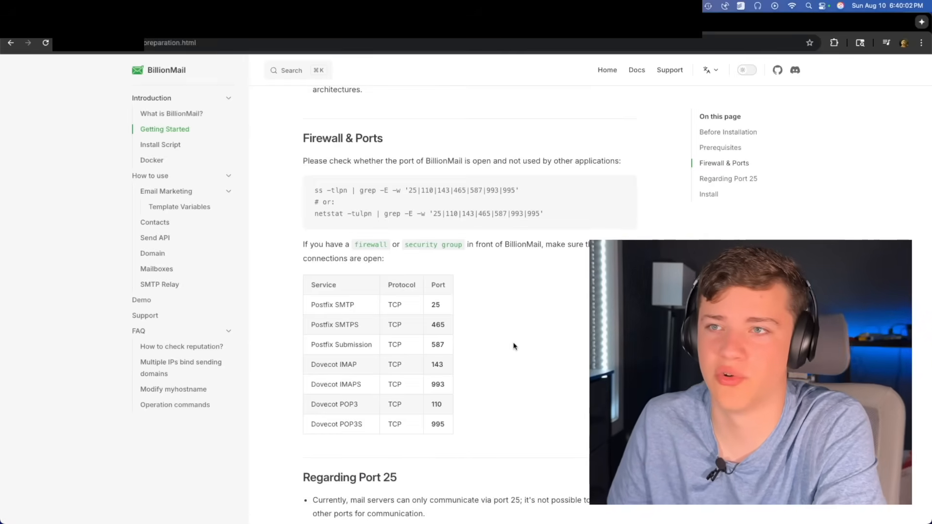
scroll(515, 346, "down", 5)
scroll(566, 316, "down", 7)
scroll(566, 316, "down", 3)
scroll(568, 318, "up", 15)
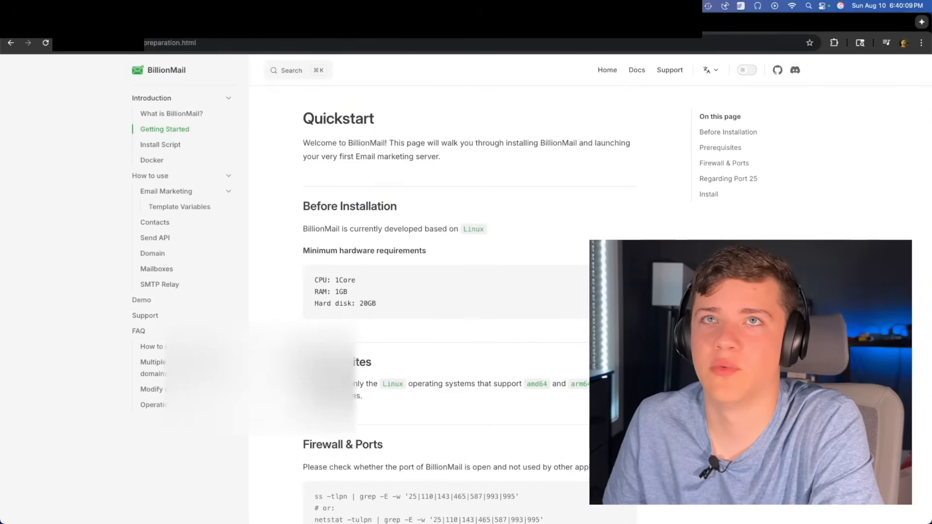
left_click(242, 22)
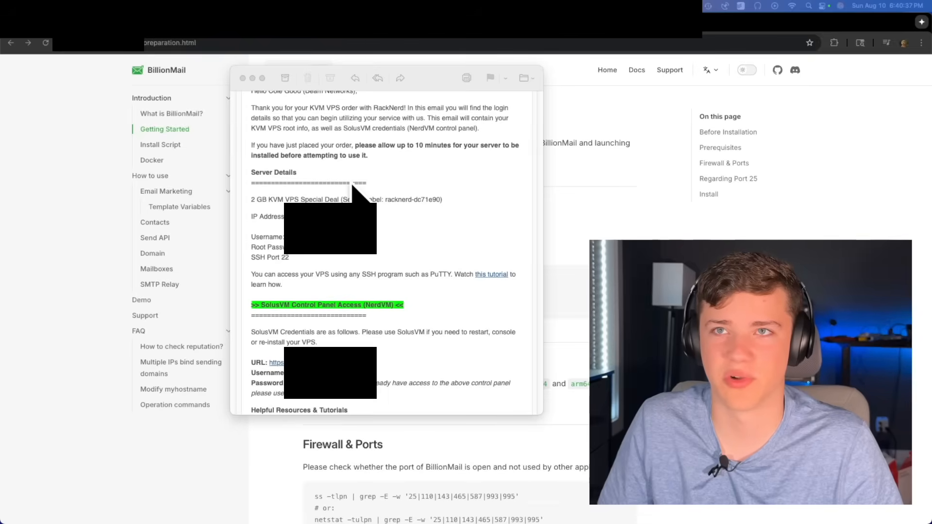
left_click(351, 183)
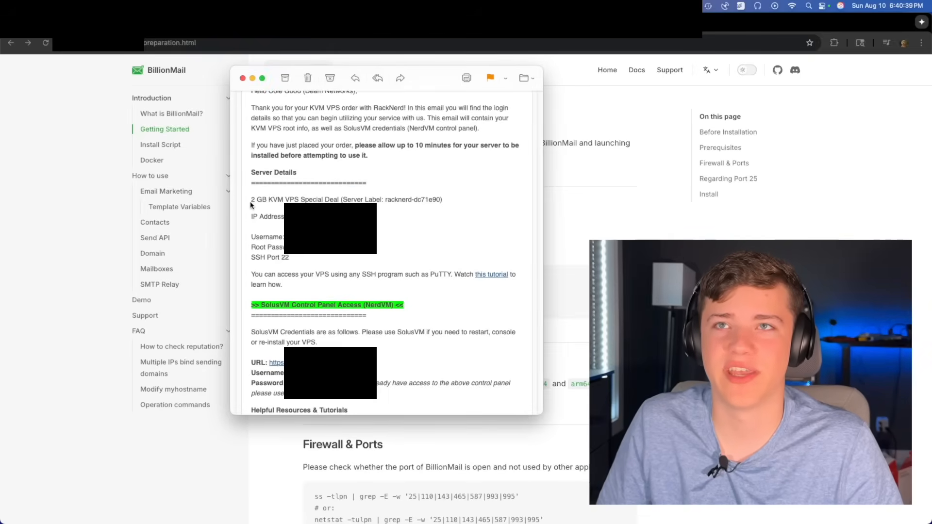
left_click_drag(251, 205, 466, 202)
left_click(467, 202)
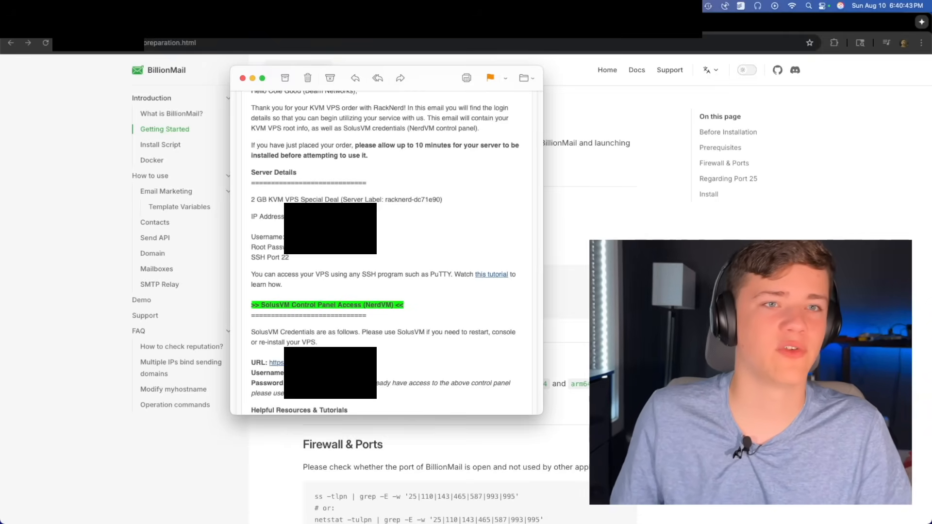
key("super+Tab")
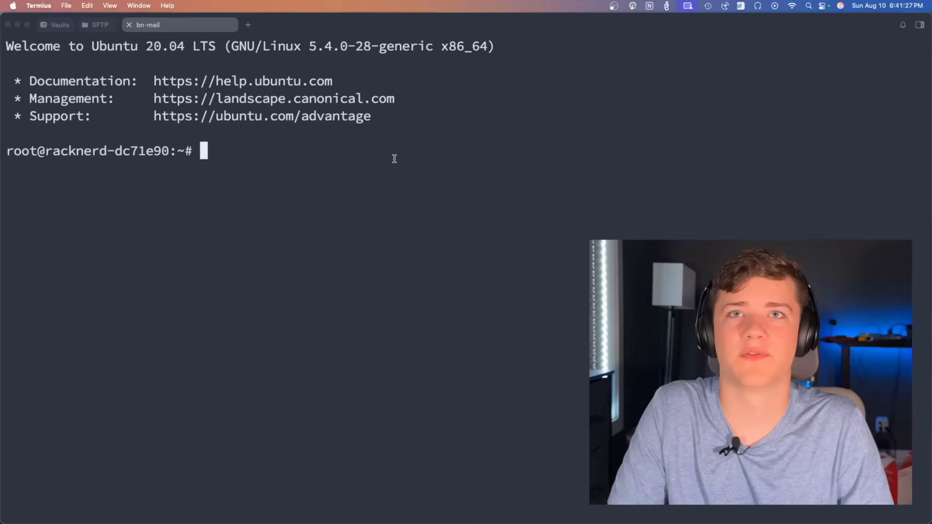
- Run 'sudo apt update -y apt upgrade -y' to update and upgrade the server's packages
type("sudo apt update -y apt upg")
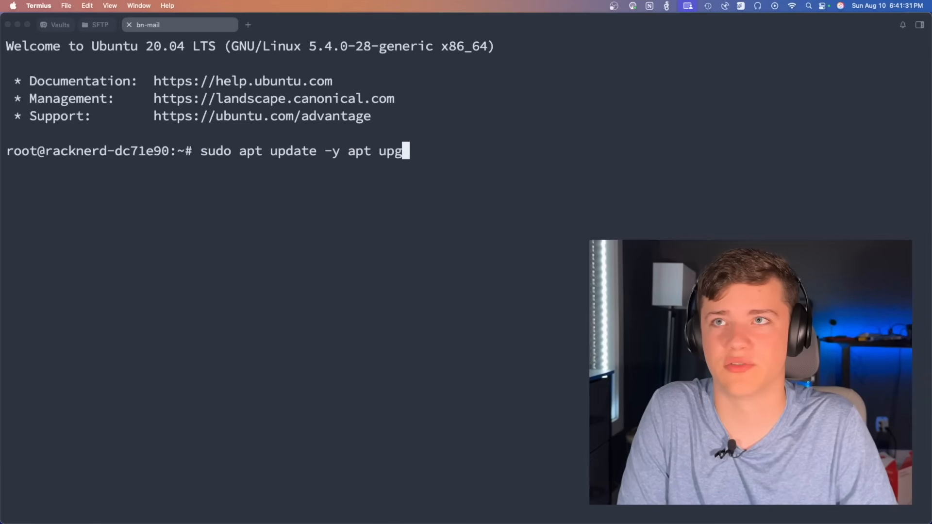
type("rade -y")
key("Return")
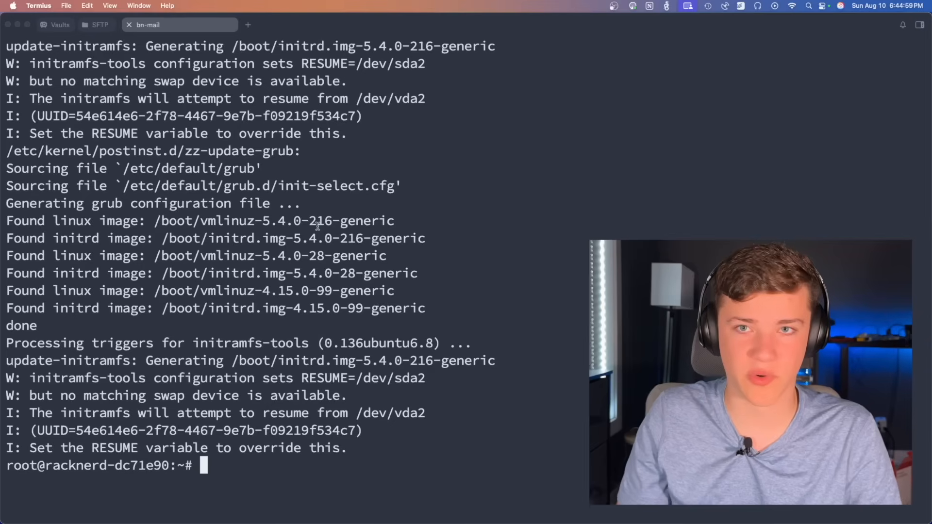
- Run the pasted BillionMail install command, then install git with 'apt install git'
type("cd /opt && git clone https://github.com/aaPanel/BillionMail && cd BillionMail && bash install.sh")
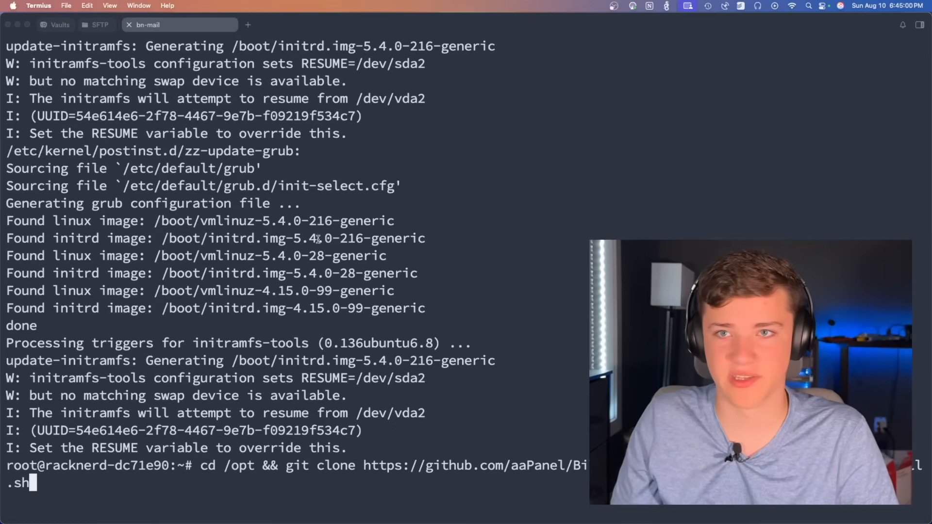
key("Return")
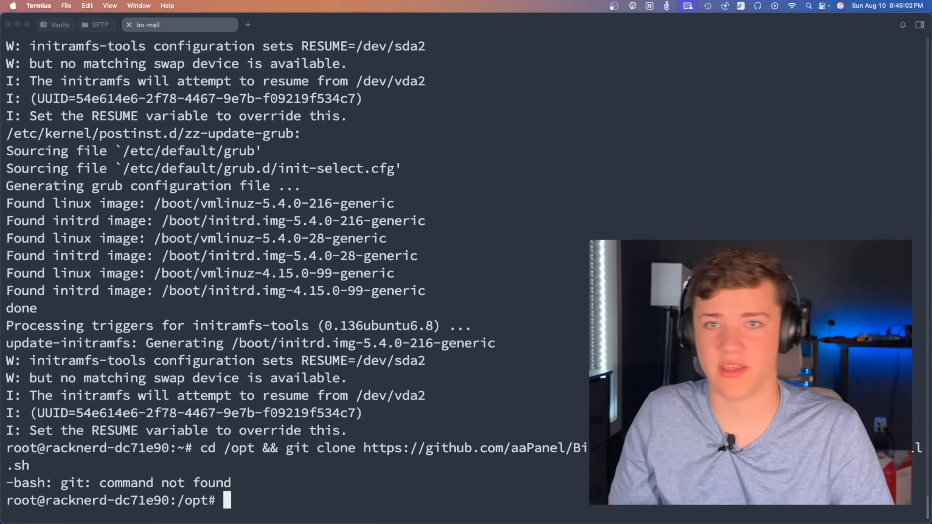
type("apt install git -y")
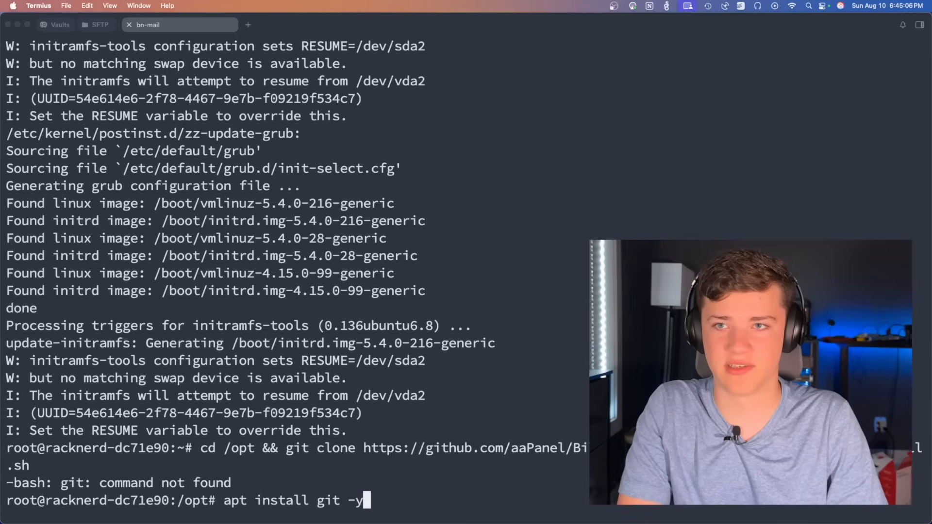
key("BackSpace")
key("BackSpace")
key("BackSpace")
key("Return")
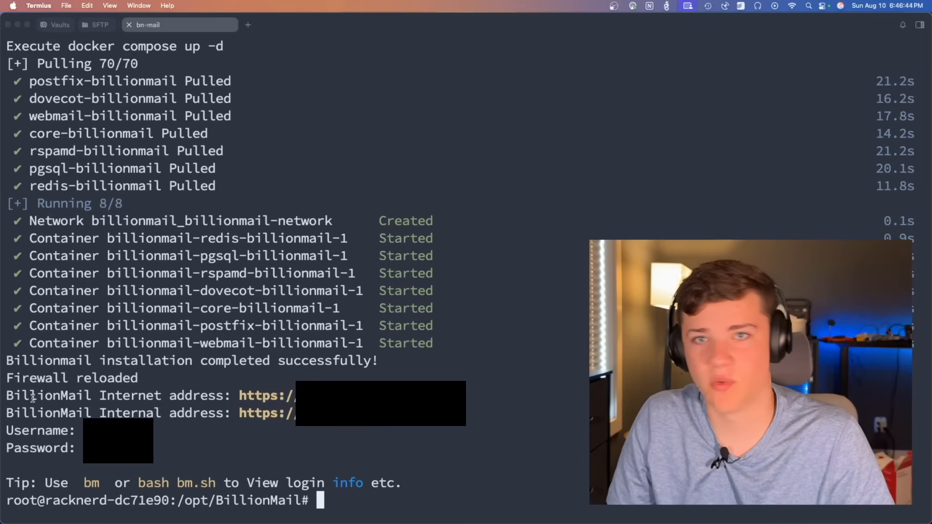
- Select the panel's Internet and Internal address lines in the install output
left_click_drag(13, 395, 216, 395)
left_click_drag(21, 413, 219, 413)
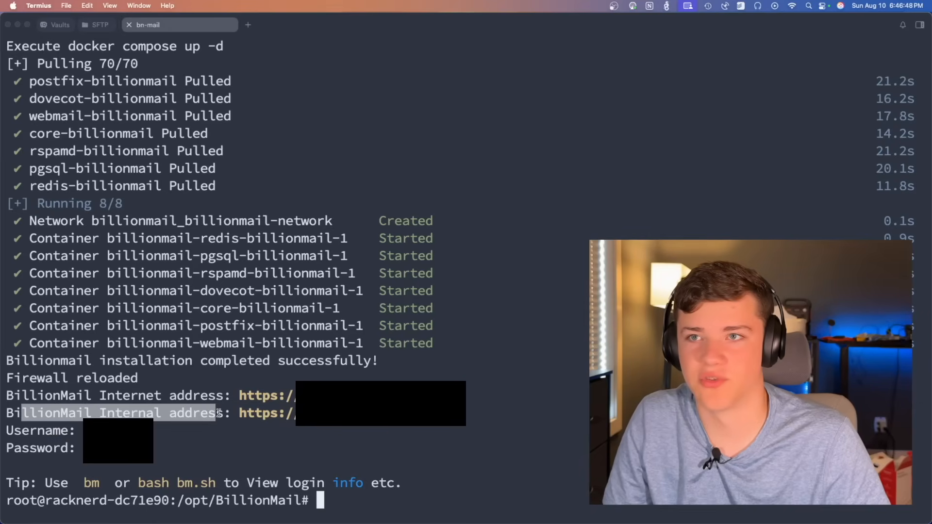
left_click(219, 413)
left_click_drag(93, 413, 231, 395)
left_click(92, 396)
left_click(231, 395)
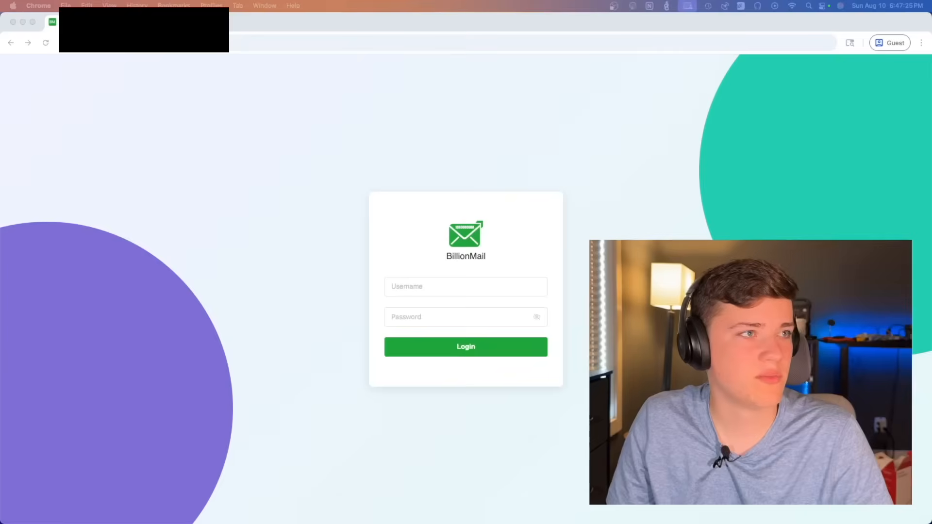
- Log in to the BillionMail panel with the pasted admin username and password
left_click(433, 290)
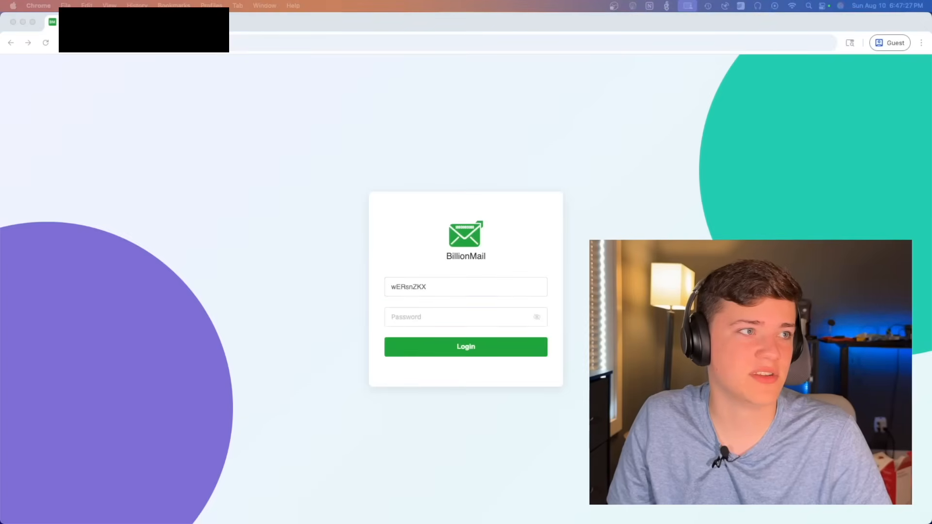
left_click(470, 285)
left_click(453, 318)
key("super+v")
left_click(431, 347)
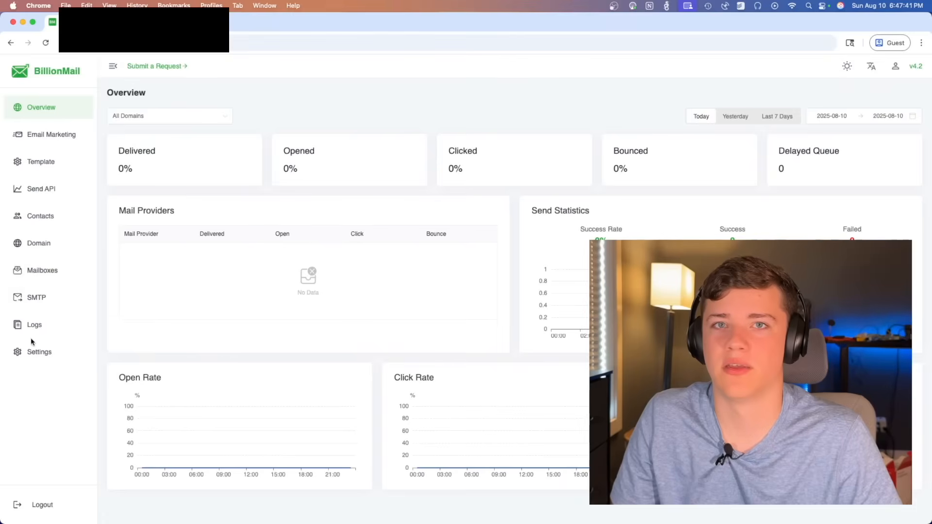
- Review the Settings tabs: Service, BCC, Mail Forward, AI Model and Send Queue
left_click(36, 350)
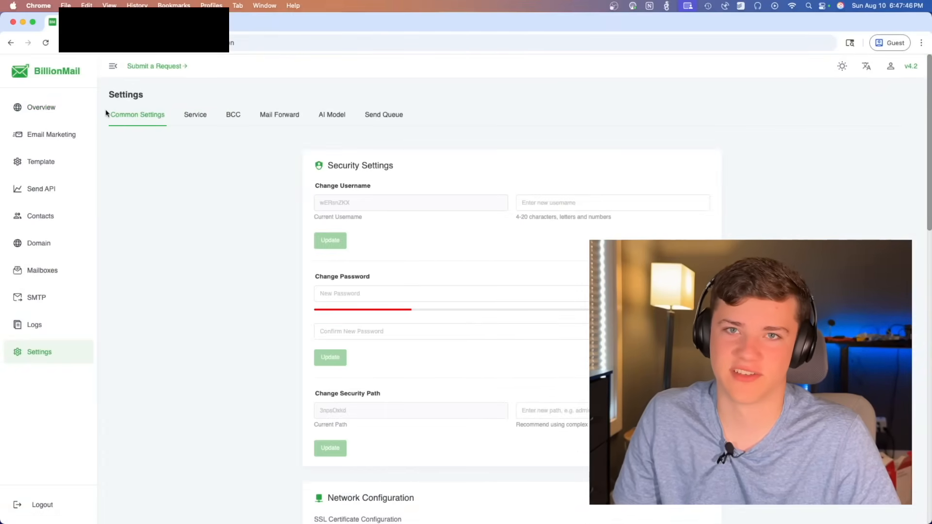
scroll(203, 181, "down", 5)
scroll(316, 190, "up", 5)
left_click(202, 120)
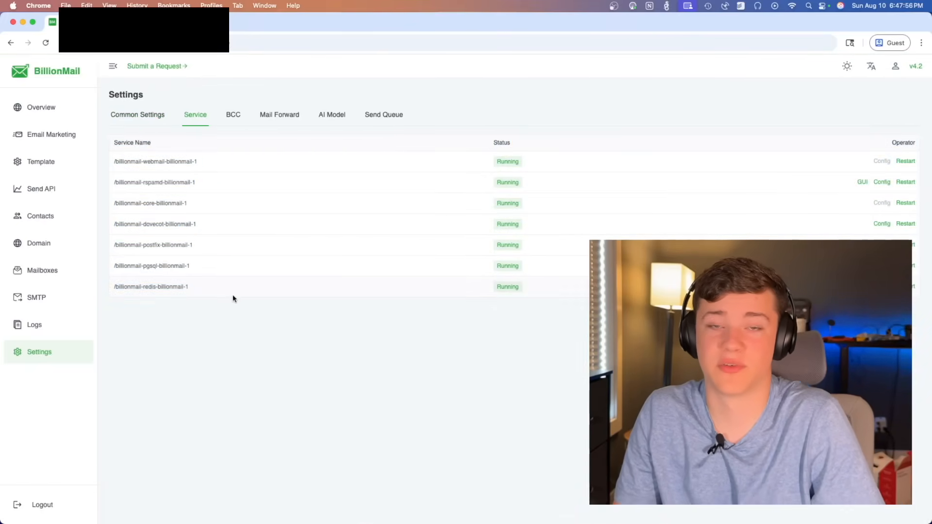
left_click(233, 117)
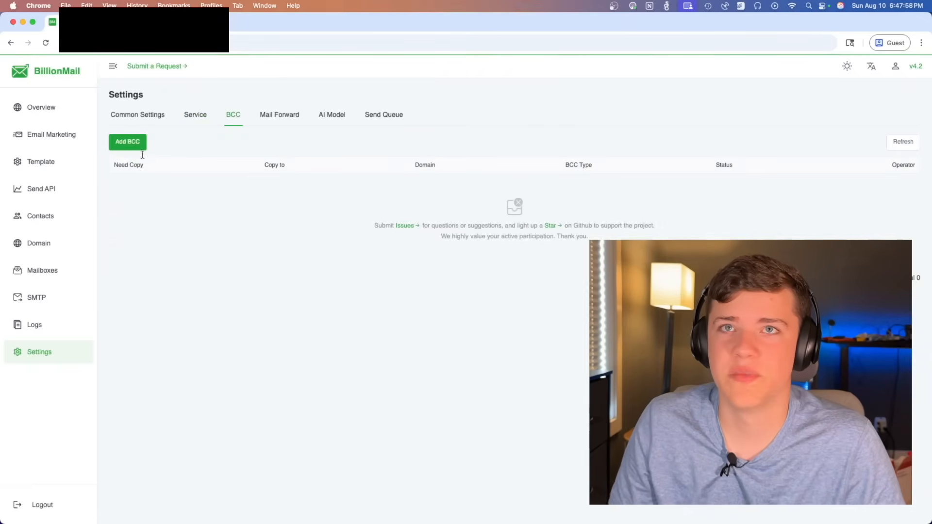
left_click(290, 114)
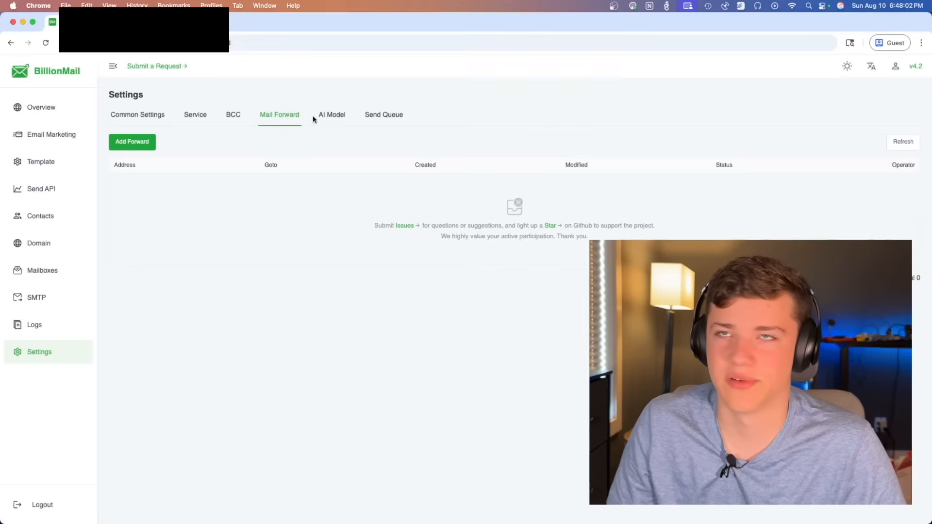
left_click(339, 119)
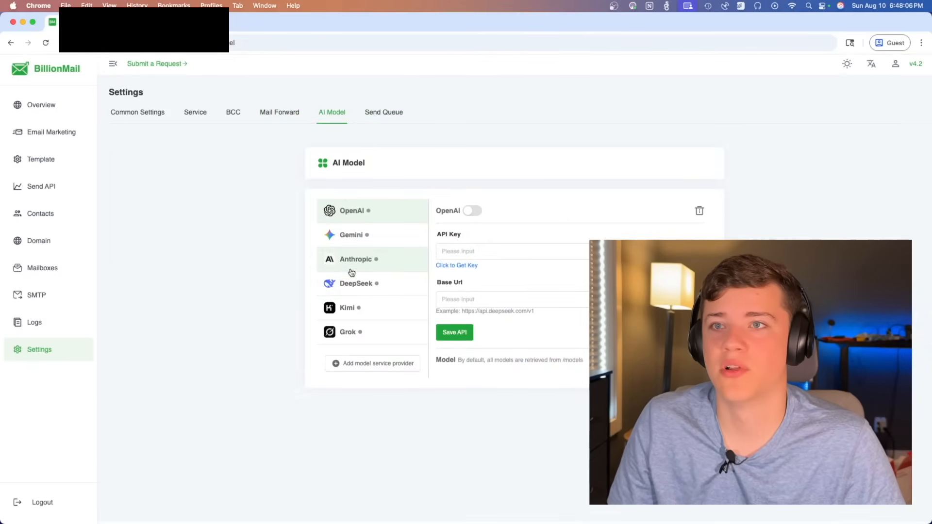
left_click(365, 124)
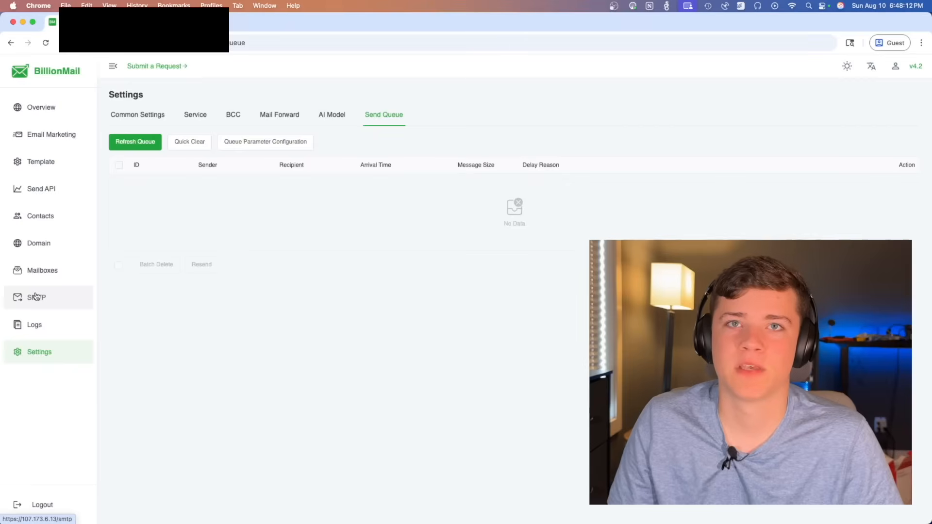
- Go to the Domain page, start Add Domain, and focus the domain name field
left_click(41, 247)
left_click(132, 118)
left_click(395, 144)
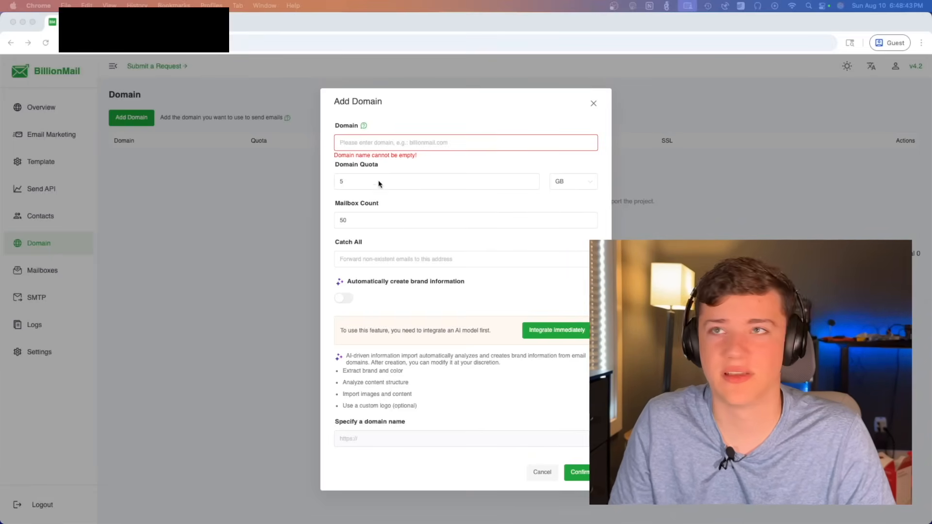
- Add domain mail.beamnetworks.cloud with a 10 GB quota and a mailbox count of 50, then confirm
left_click(376, 148)
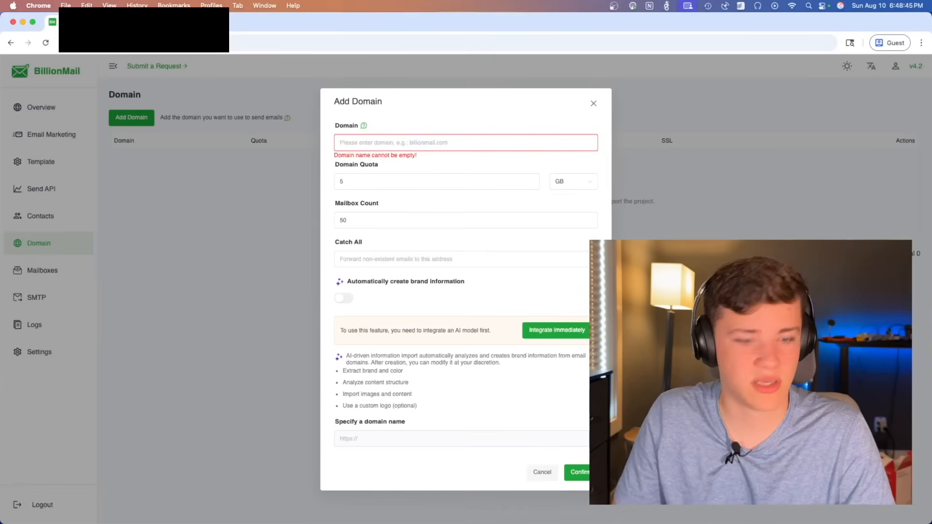
type("mail.beamnetw")
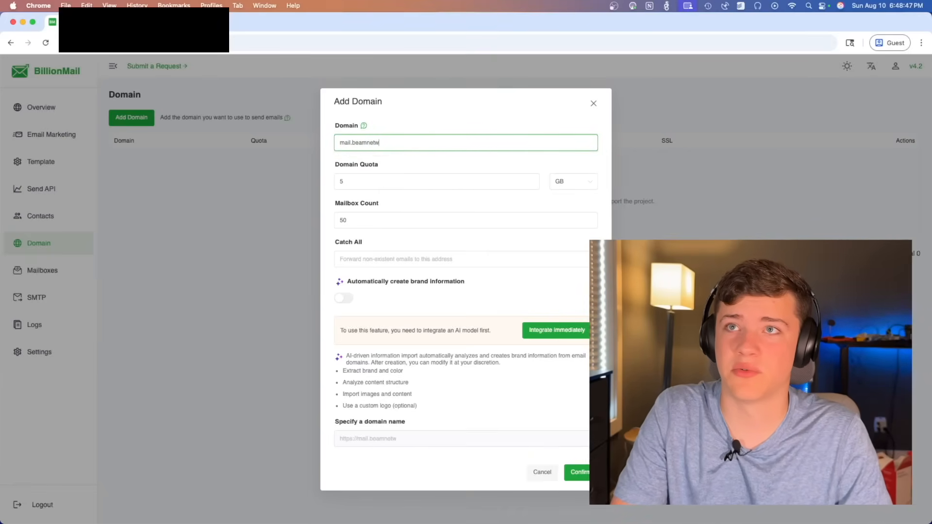
type("orks.cl")
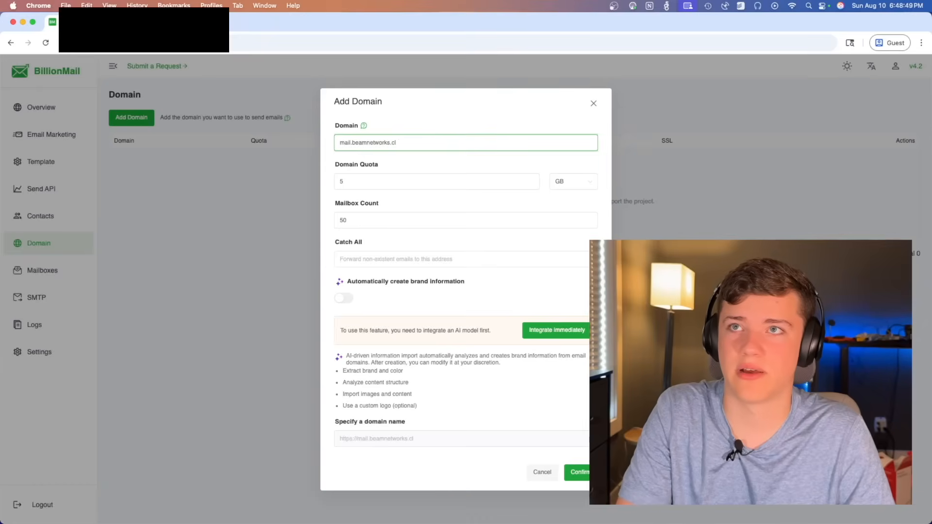
type("oud")
left_click(503, 183)
key("Tab")
left_click(470, 184)
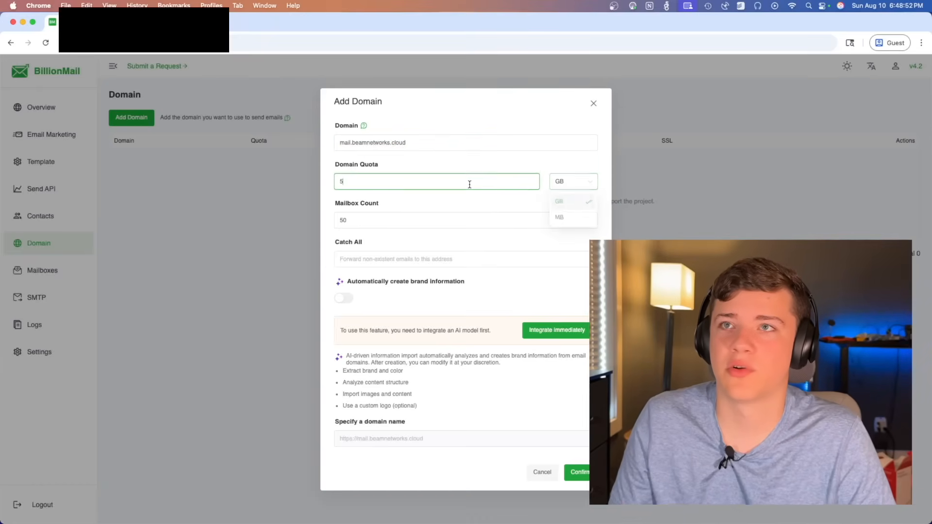
double_click(468, 184)
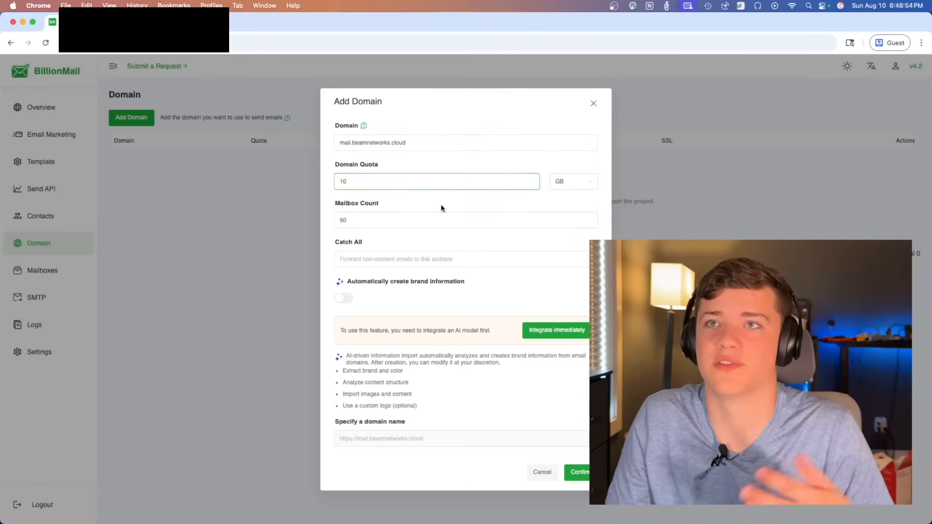
left_click(414, 221)
double_click(370, 222)
type("50")
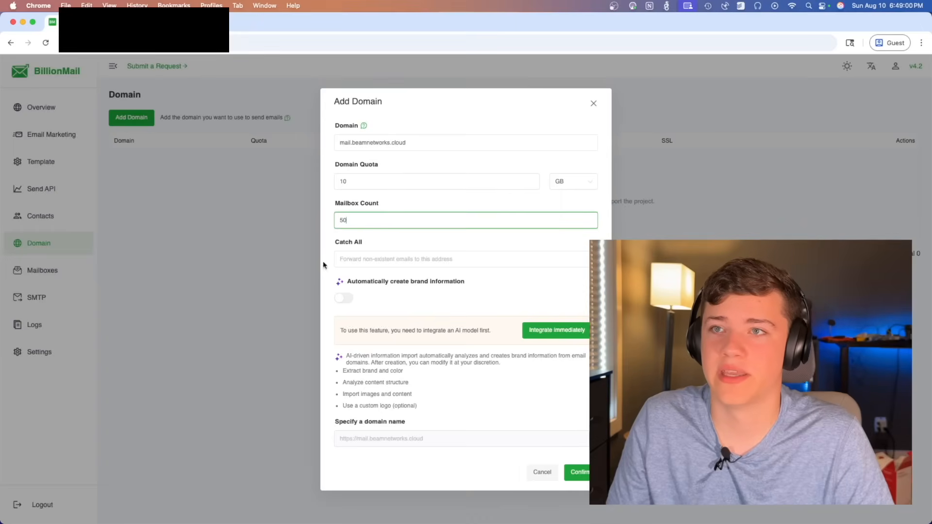
left_click(576, 472)
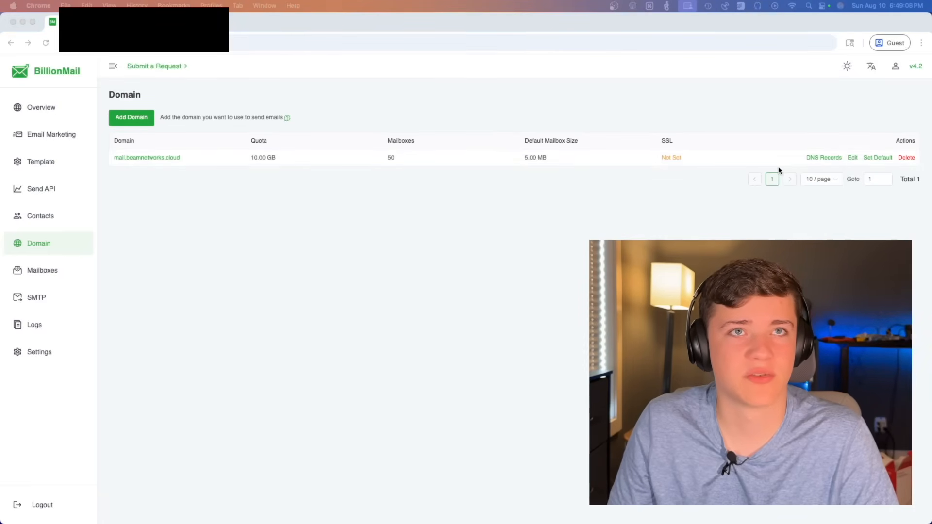
- Open the DNS records for mail.beamnetworks.cloud and review the A, MX and TXT record steps
left_click(827, 159)
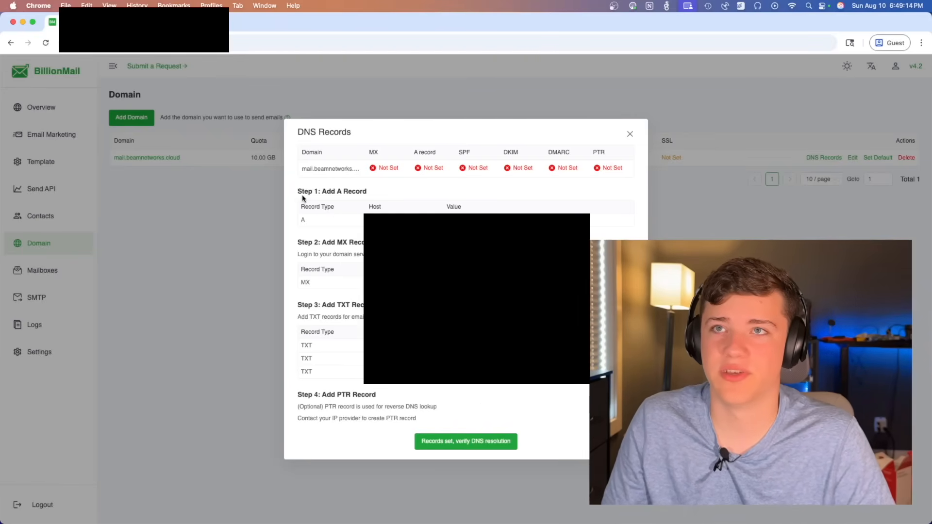
left_click_drag(303, 198, 394, 196)
left_click_drag(339, 222, 417, 376)
left_click(417, 376)
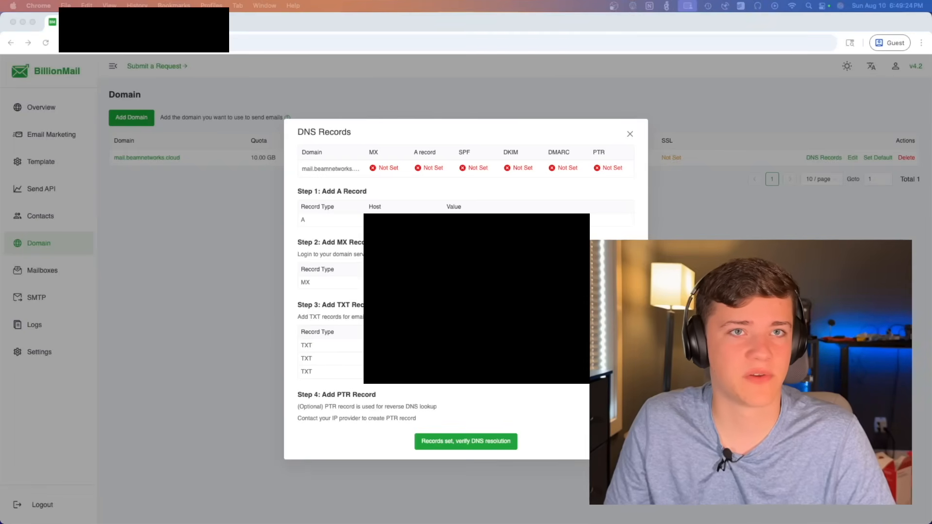
key("super+Tab")
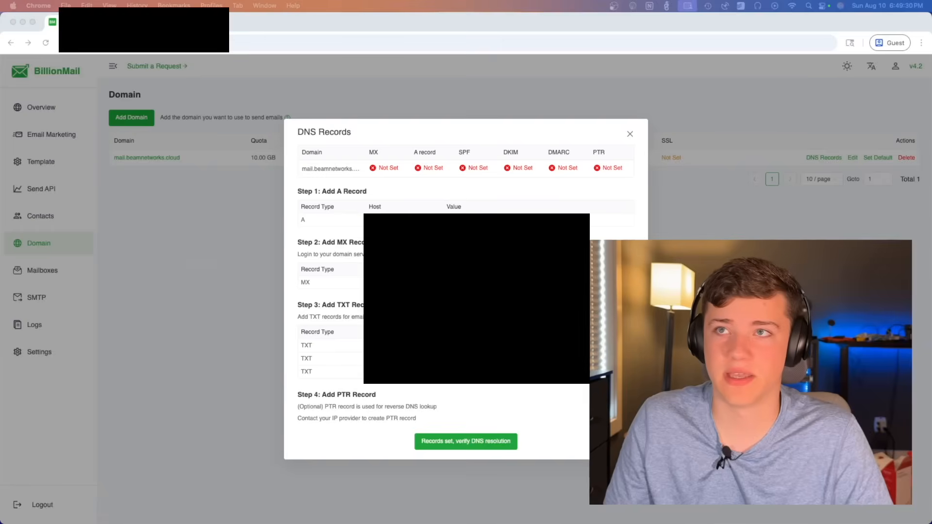
key("super+Tab")
key("super+Tab")
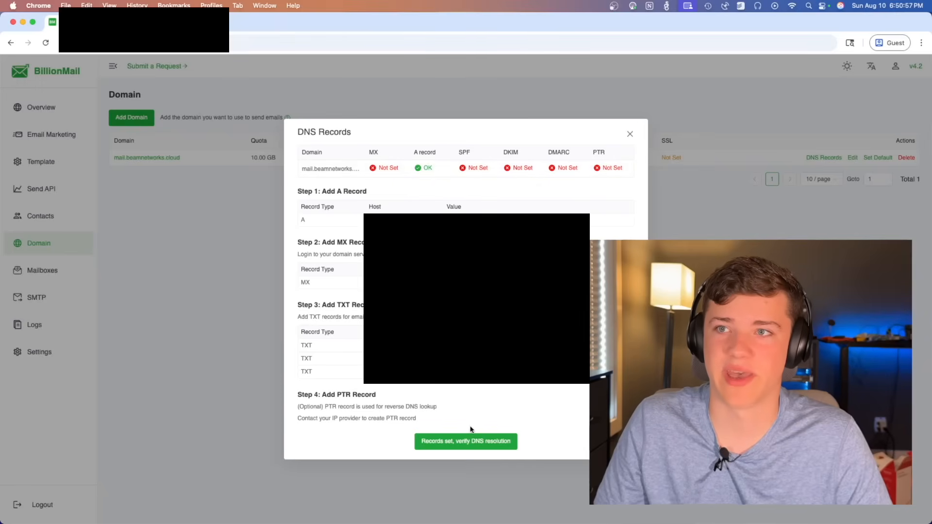
- Verify DNS resolution so the A record reports OK, then close the DNS records window
left_click(465, 447)
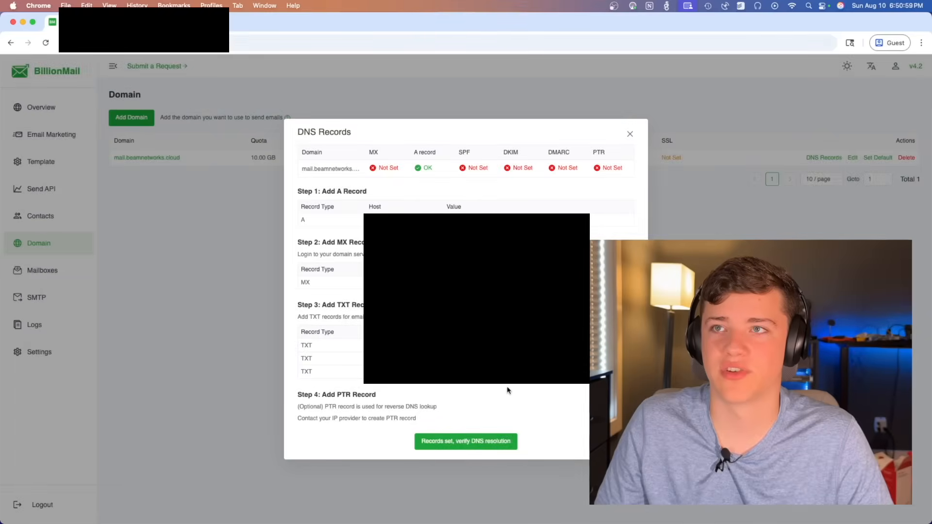
left_click_drag(406, 172, 396, 174)
left_click(511, 185)
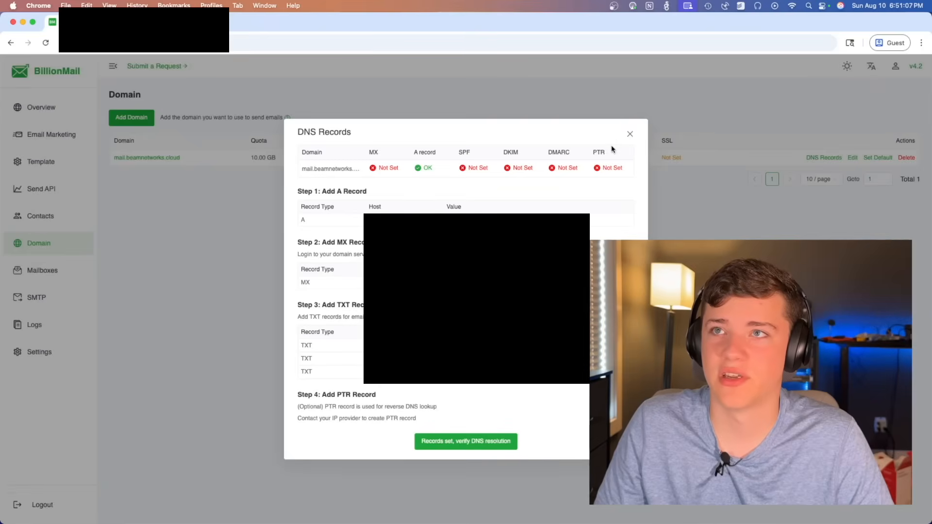
left_click(629, 135)
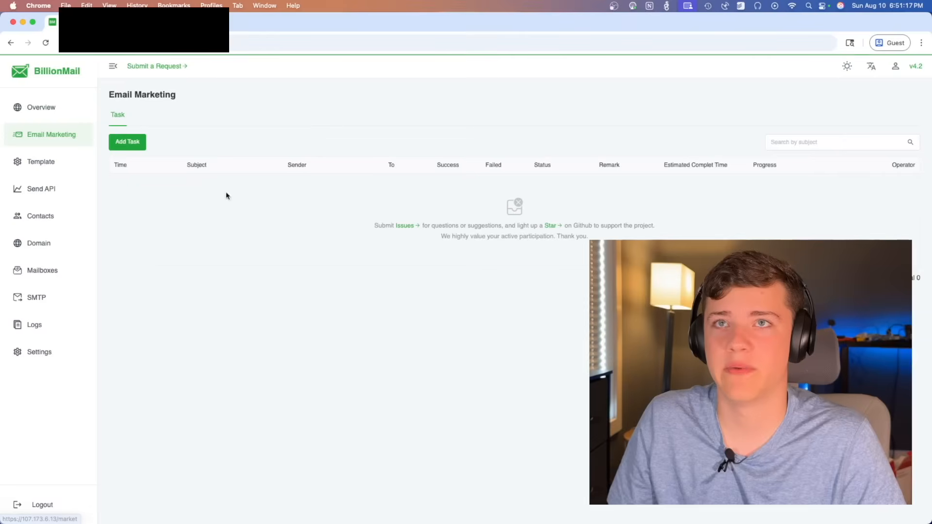
- Open a new email marketing task form and check its empty recipient group list
left_click(127, 142)
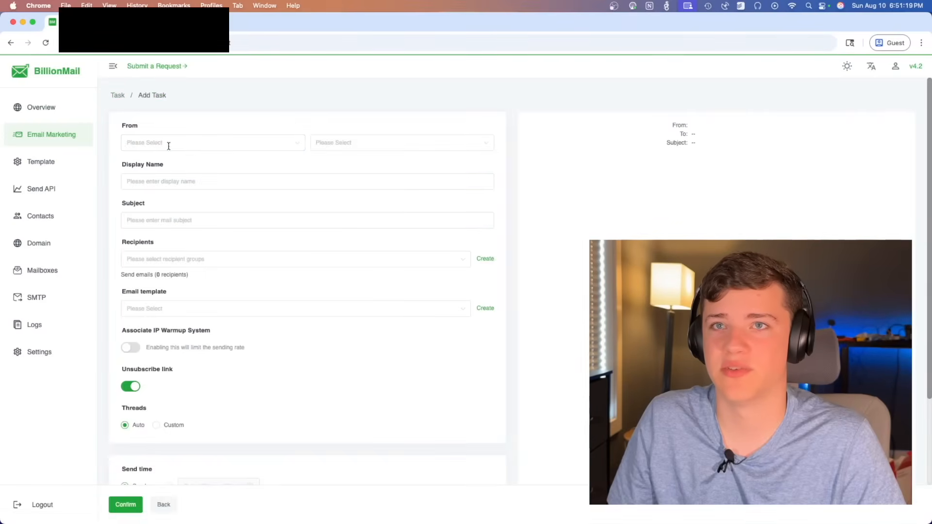
left_click(268, 259)
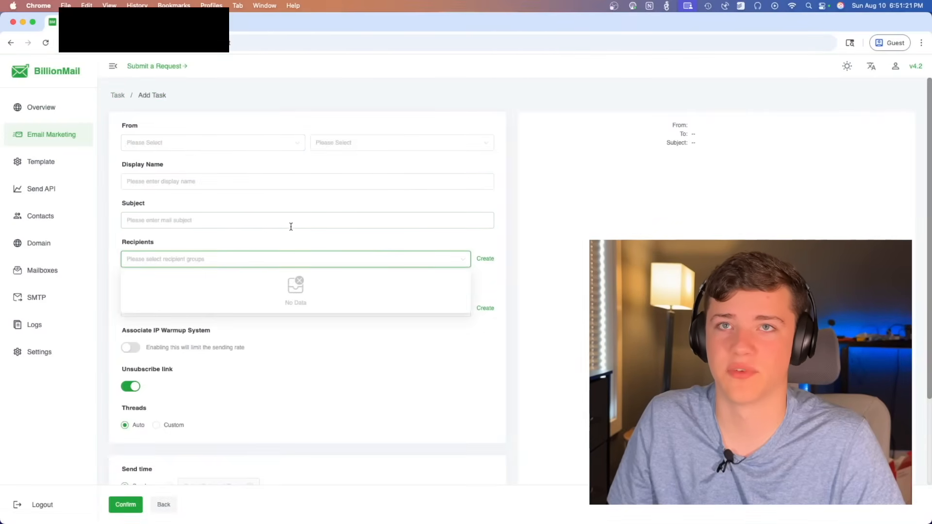
left_click(262, 195)
scroll(268, 416, "down", 3)
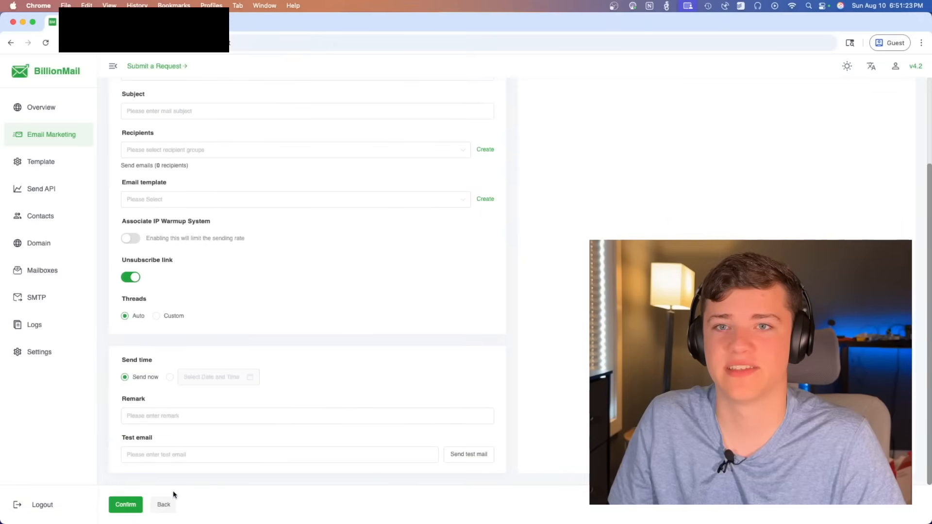
- Preview the drag-and-drop and HTML options for a new template, then move to Send API
left_click(56, 161)
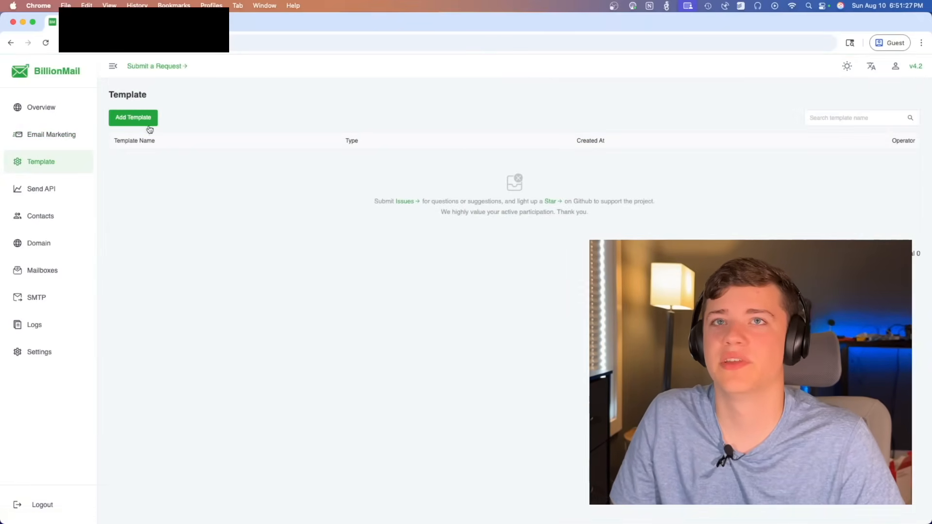
left_click(146, 123)
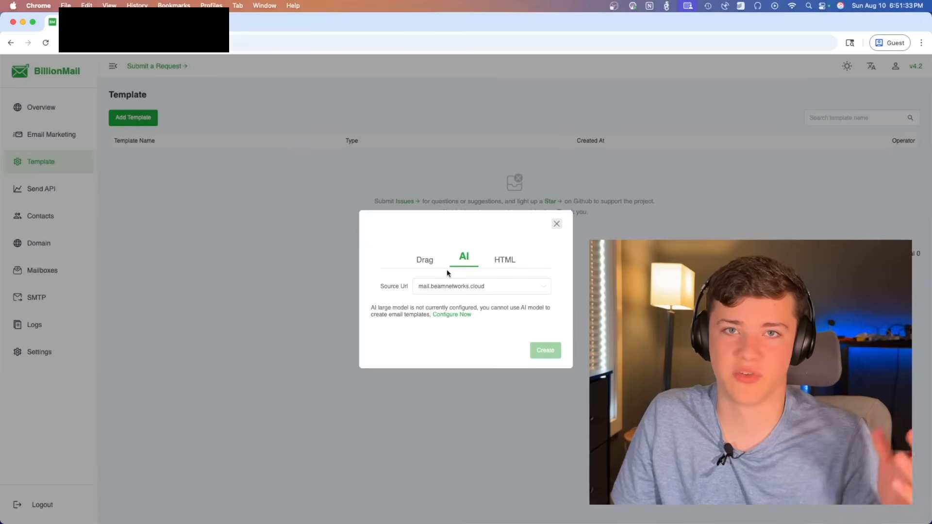
left_click(424, 261)
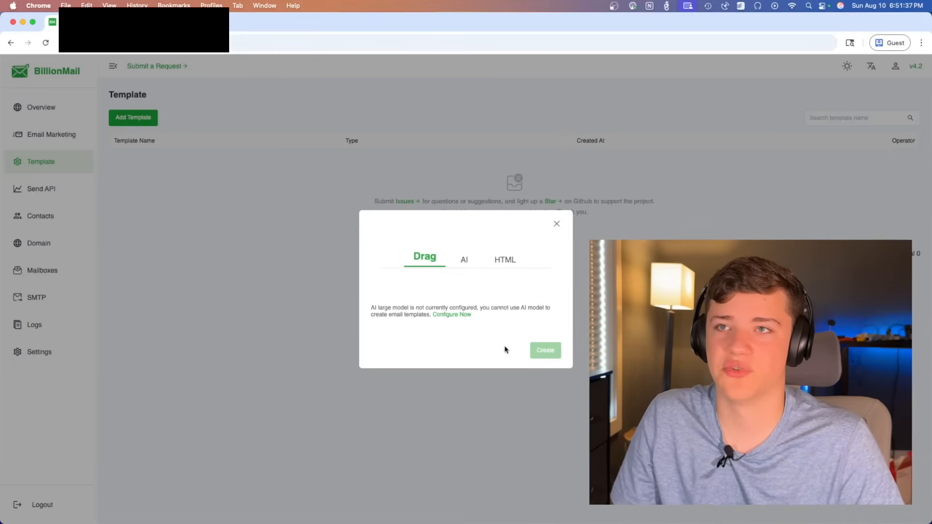
left_click(500, 258)
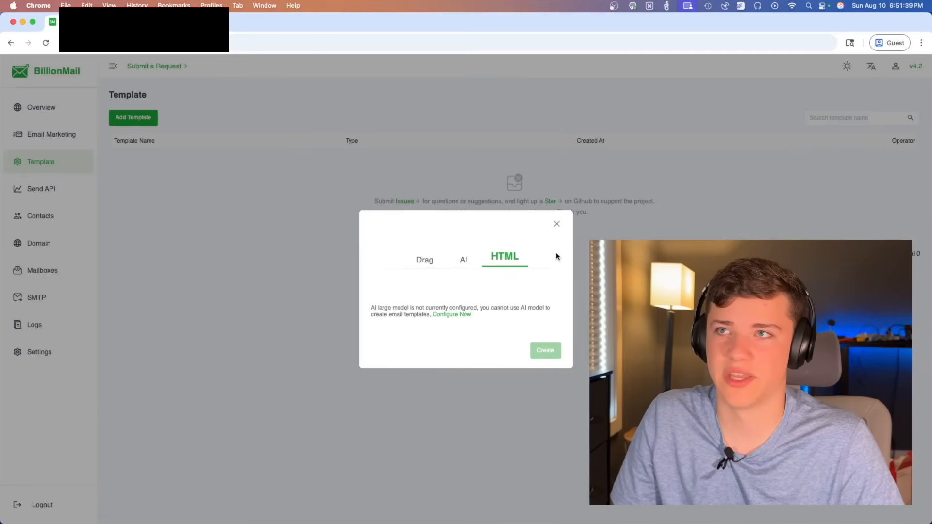
left_click(557, 224)
left_click(41, 189)
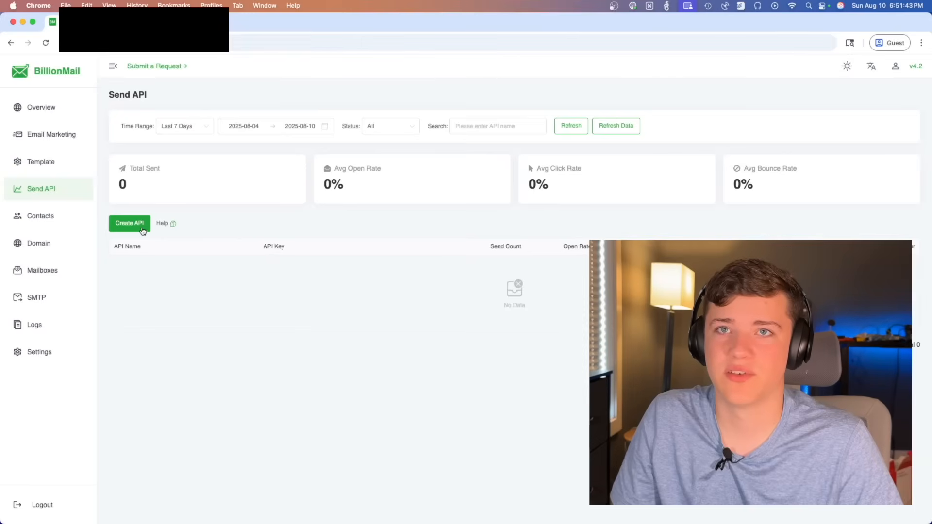
- Look at the Create API form's default display name, then close it without saving
left_click(130, 224)
left_click_drag(398, 231, 345, 234)
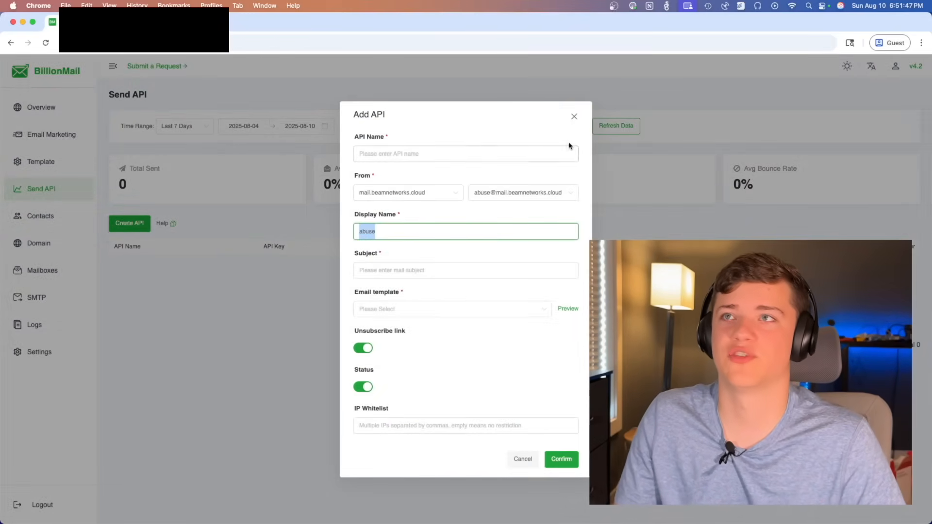
left_click(573, 117)
- Browse the Contacts Subscribers, Suspend List and Group tabs, then return to the Domain page
left_click(39, 213)
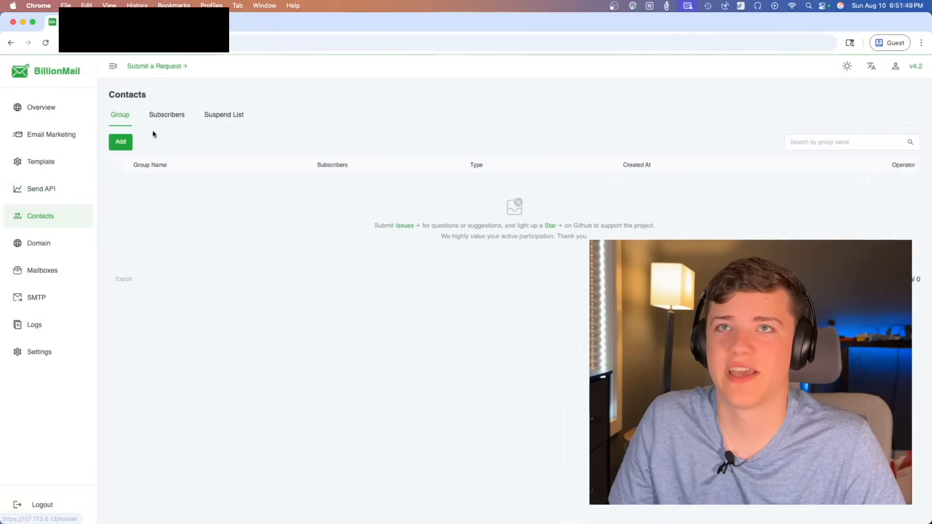
left_click(165, 115)
left_click(207, 121)
left_click(119, 120)
left_click(84, 250)
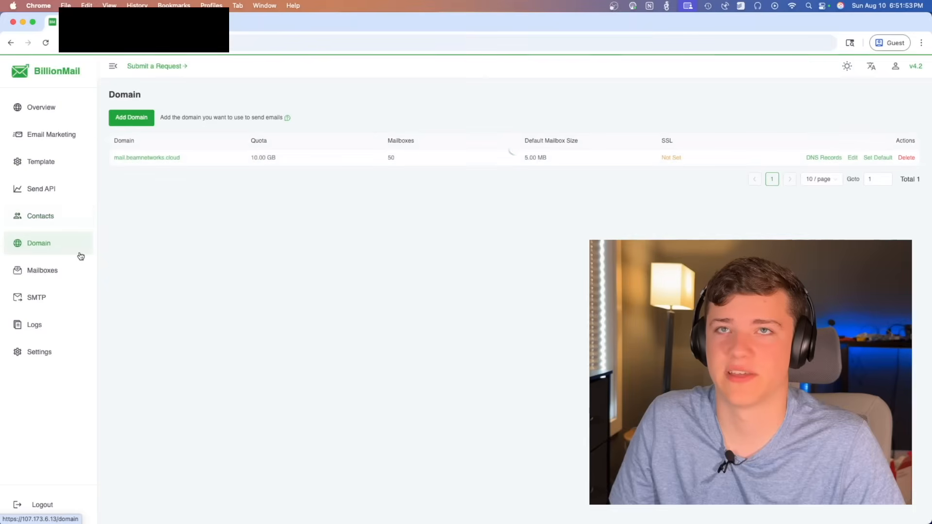
- Cancel Add Domain, re-verify mail.beamnetworks.cloud DNS resolution to Success, close it, and open Mailboxes
left_click(136, 116)
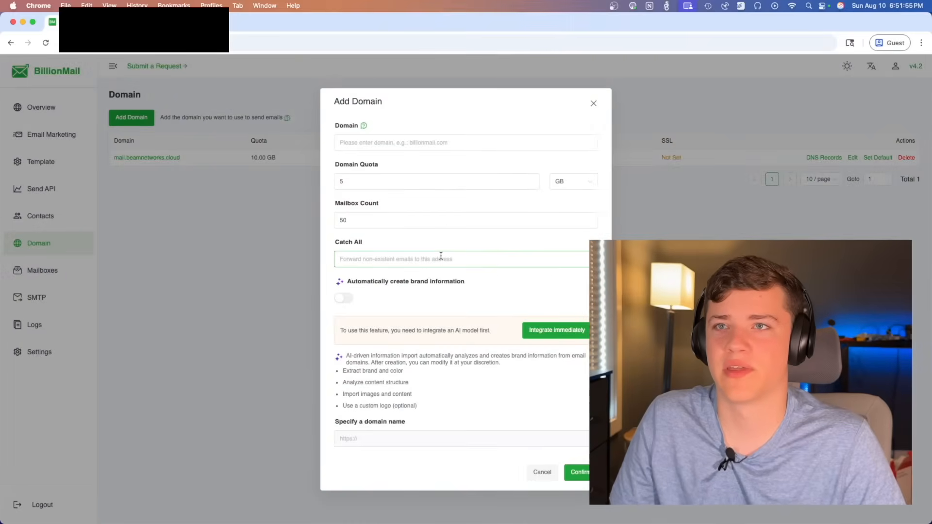
left_click(595, 103)
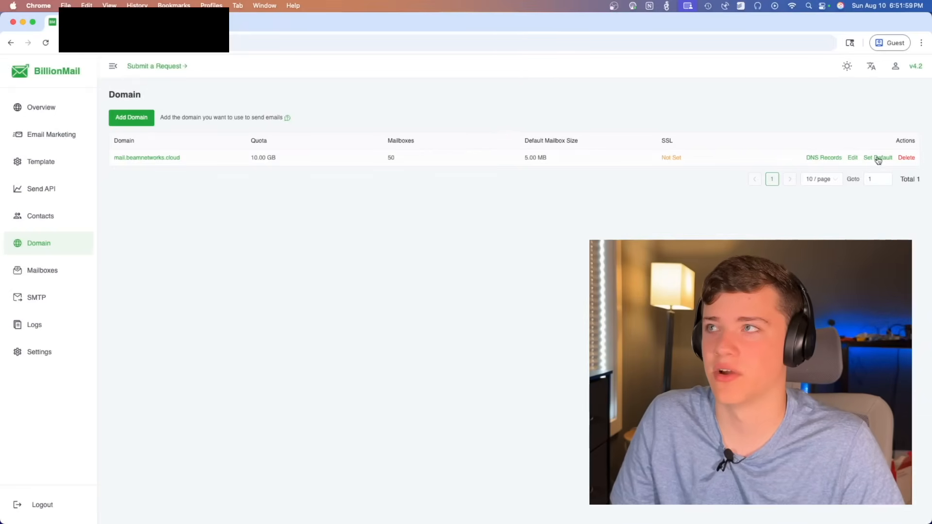
left_click(828, 158)
left_click(463, 451)
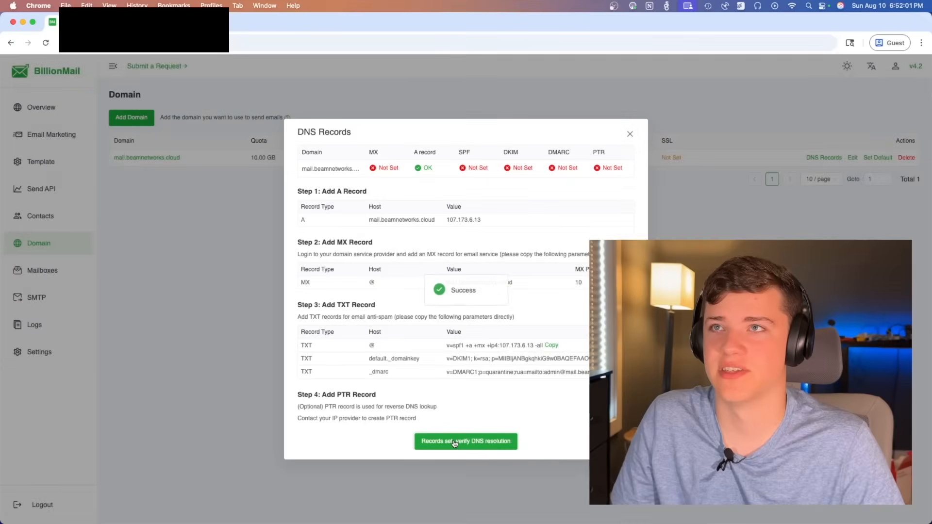
left_click(629, 134)
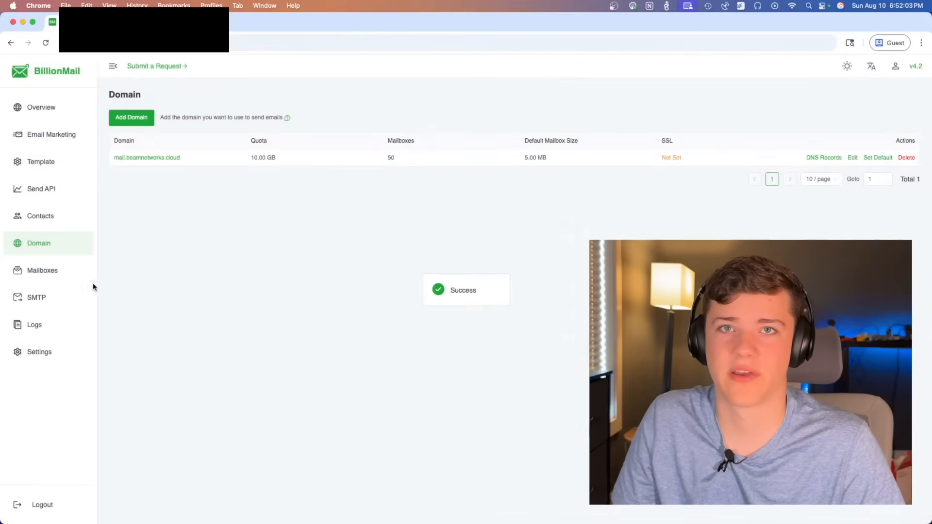
left_click(58, 277)
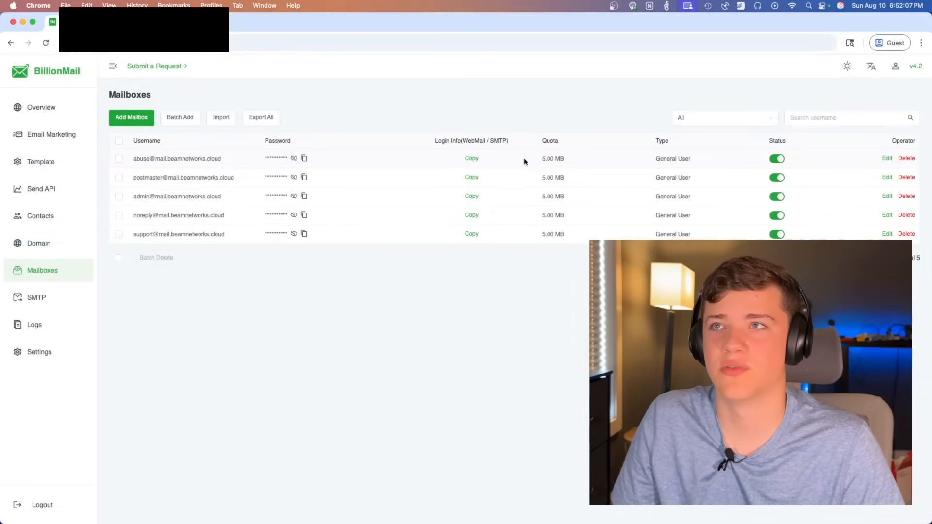
- Dismiss the Add Mailbox form without saving and go to the empty SMTP relay management page
left_click(352, 231)
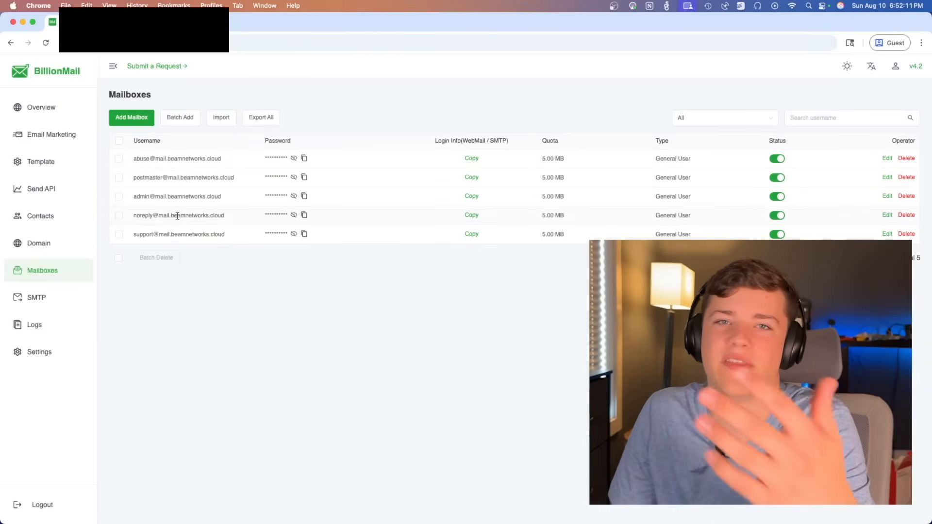
left_click(131, 117)
left_click(565, 133)
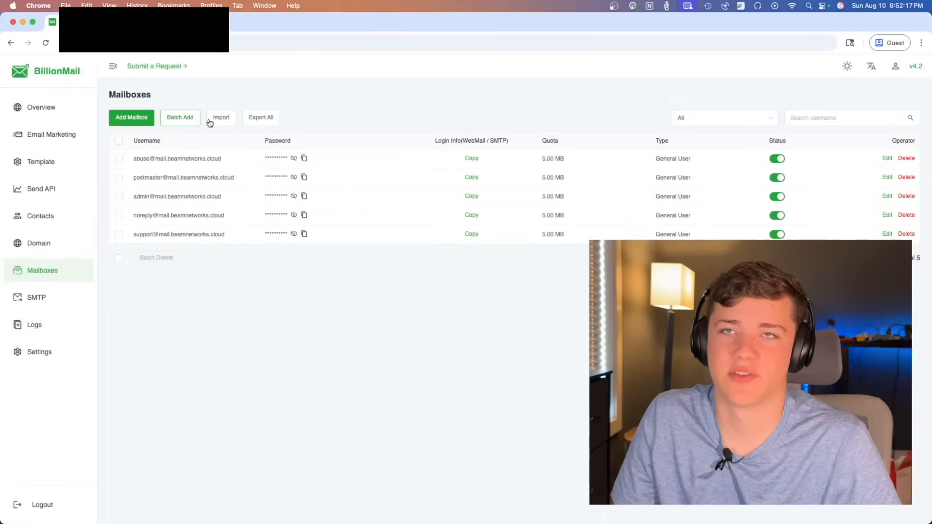
left_click(55, 296)
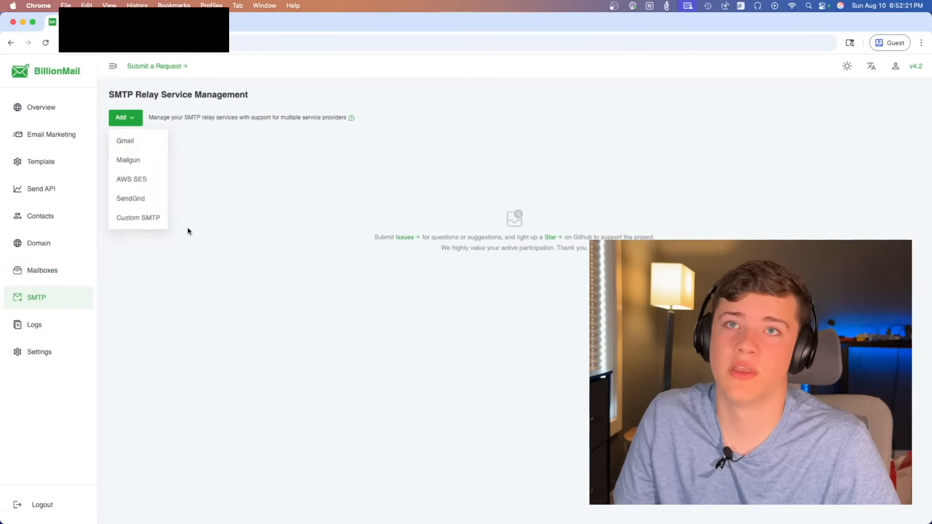
mouse_move(132, 114)
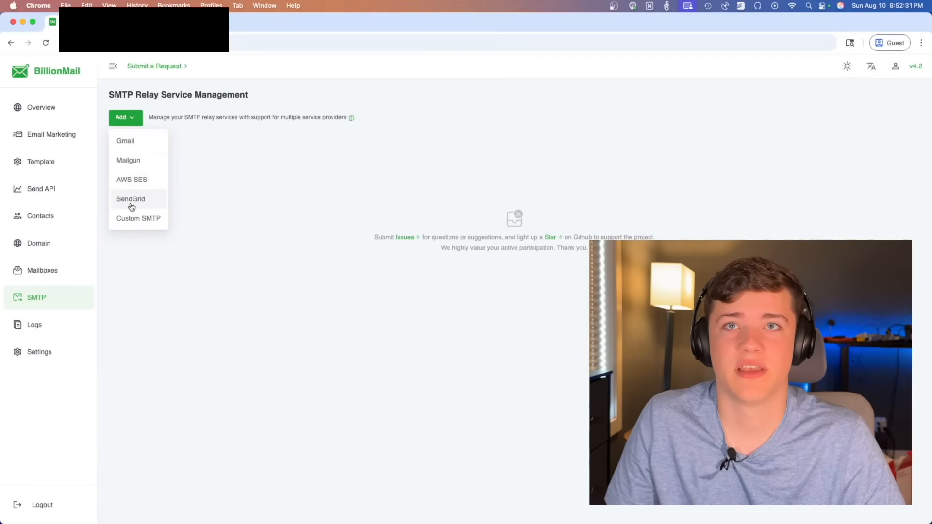
left_click(130, 221)
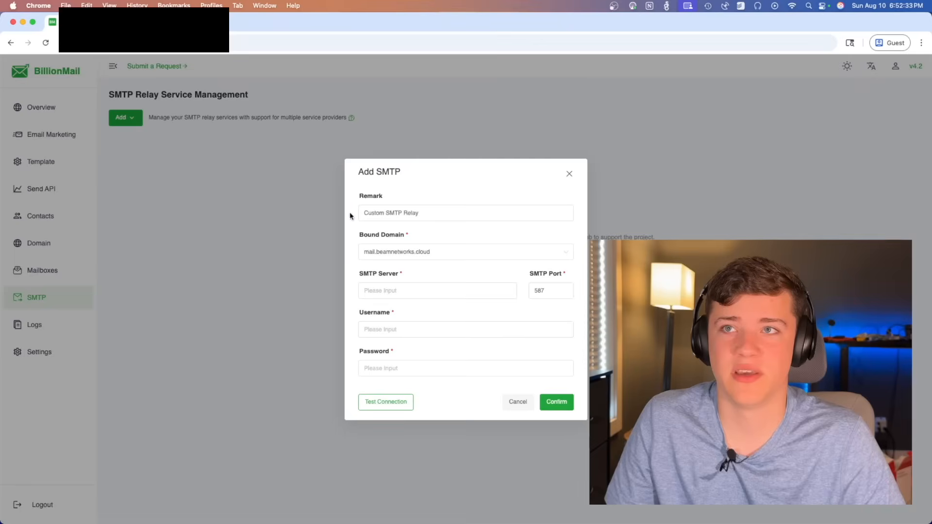
left_click(430, 295)
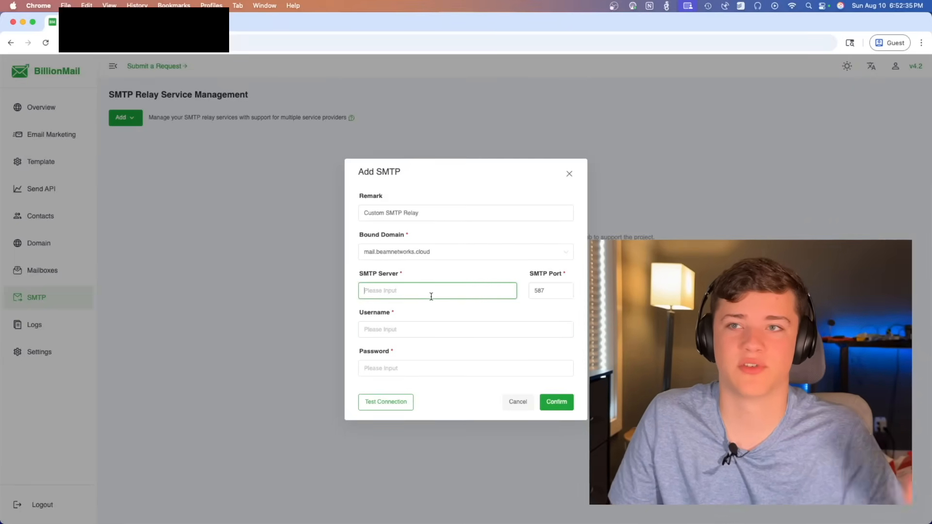
left_click(516, 400)
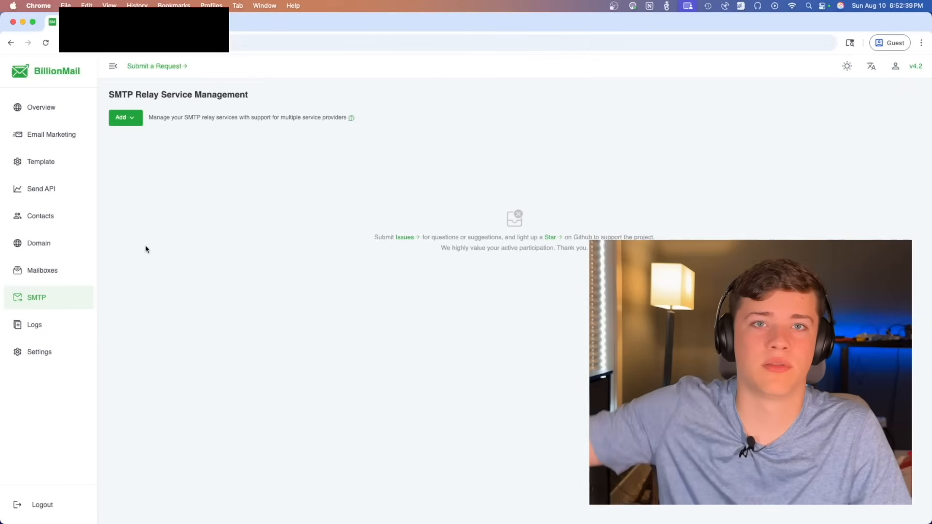
- Check Logs and Overview, then preview the drag-and-drop builder for a new template and close it
left_click(63, 324)
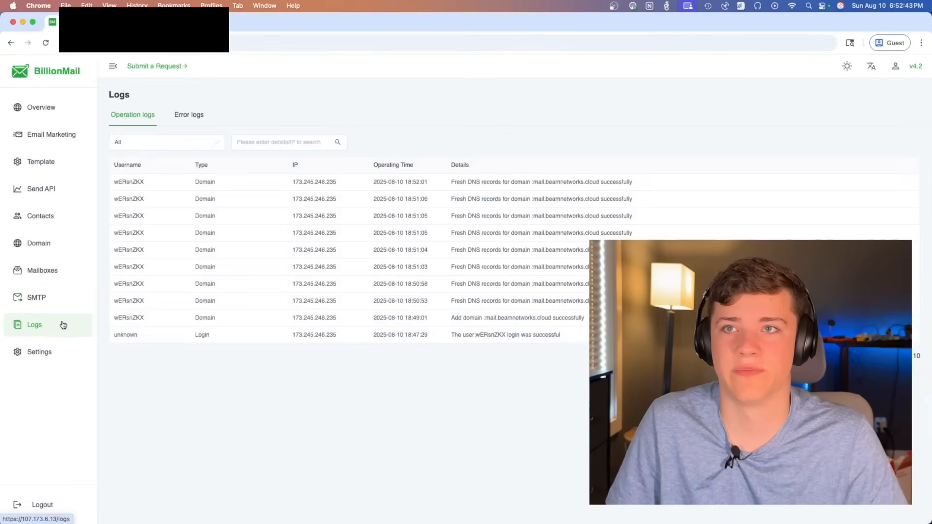
left_click(39, 110)
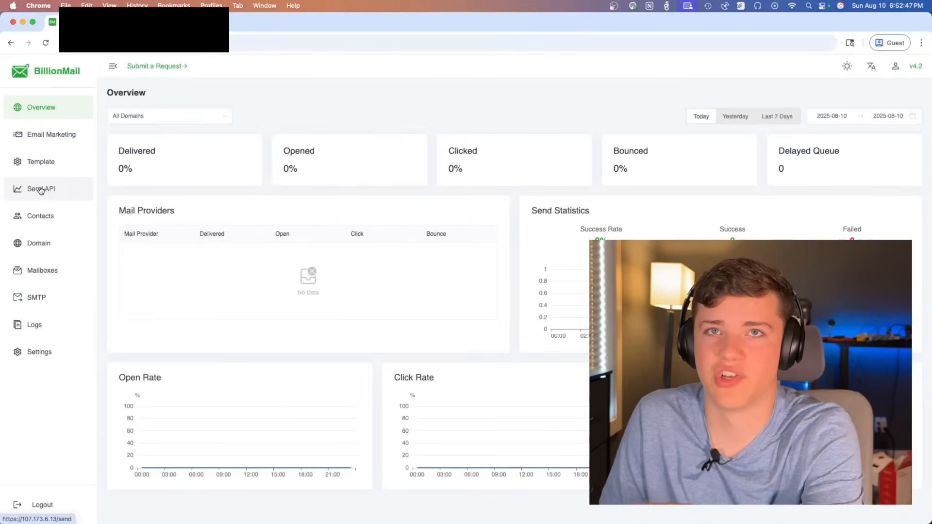
left_click(49, 160)
left_click(143, 119)
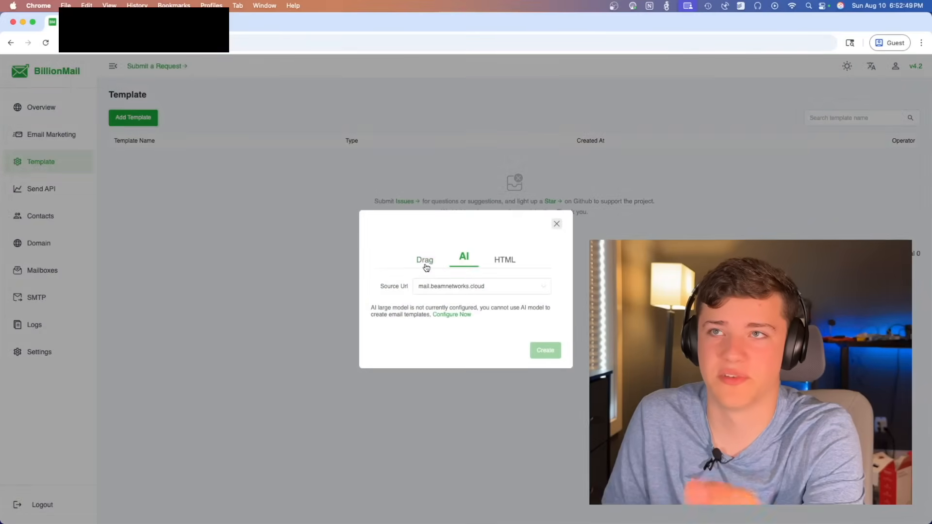
left_click(425, 258)
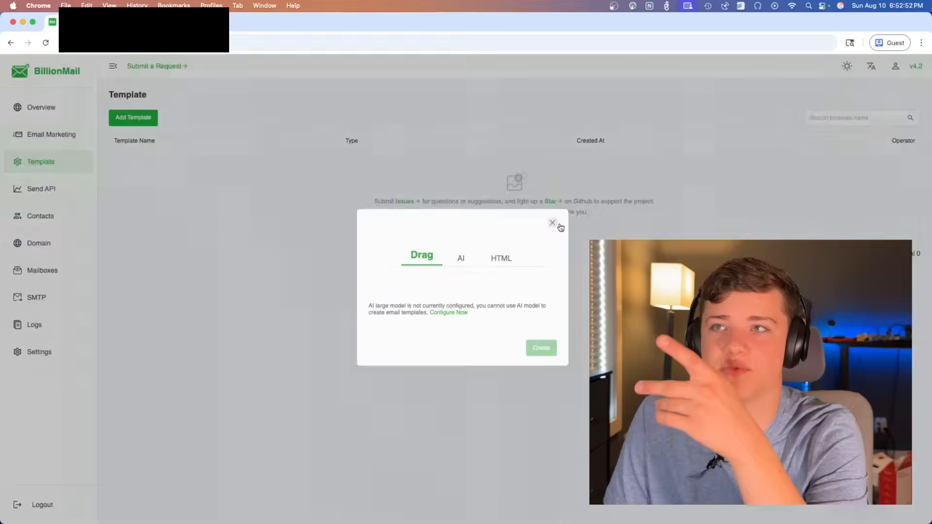
left_click(557, 223)
- Browse Logs, Settings, Template, Send API, Email Marketing and Contacts, then return to the Domain section
left_click(32, 326)
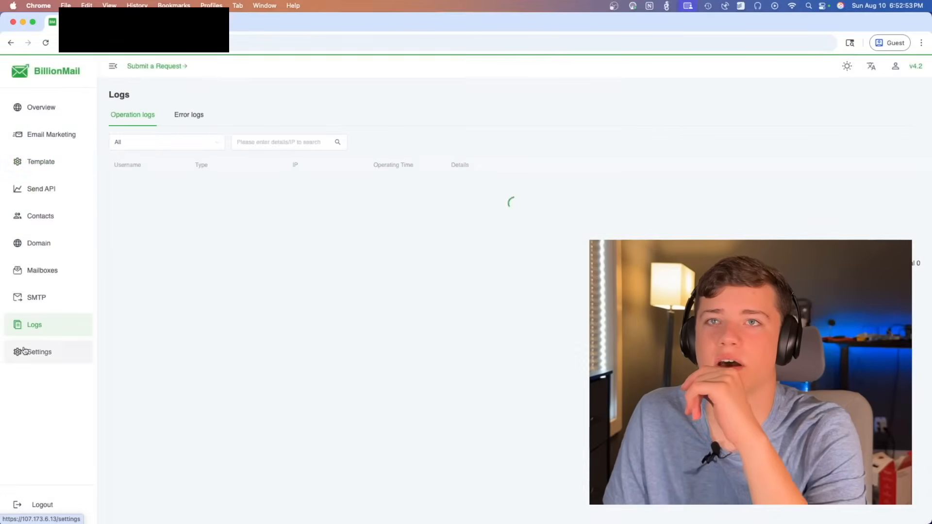
left_click(34, 352)
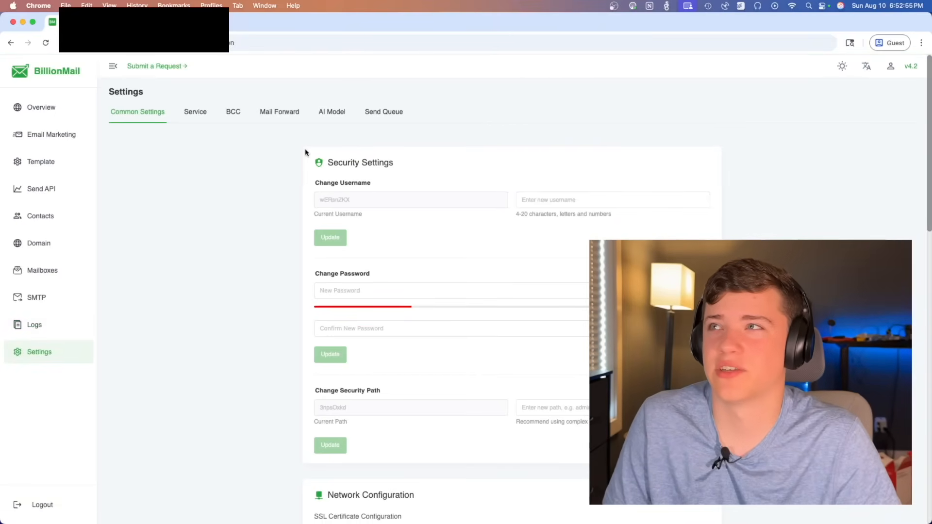
left_click(49, 160)
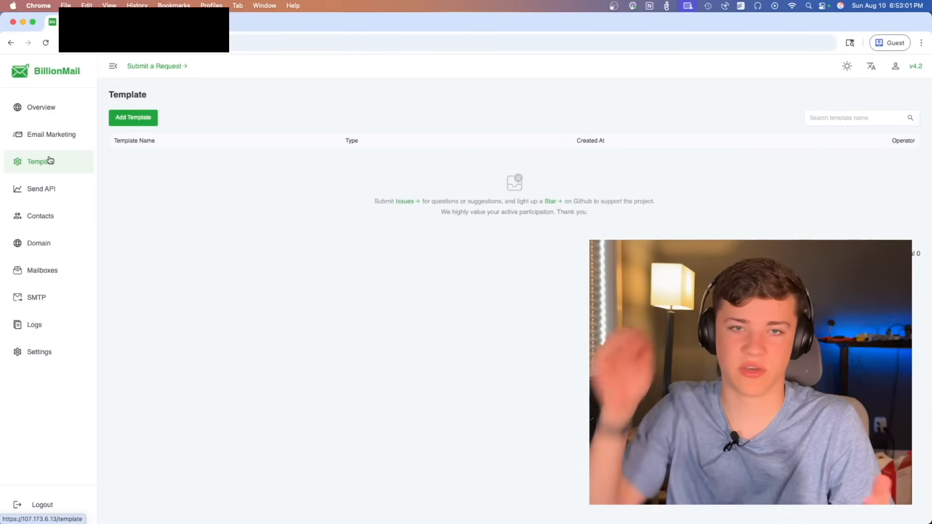
left_click(38, 188)
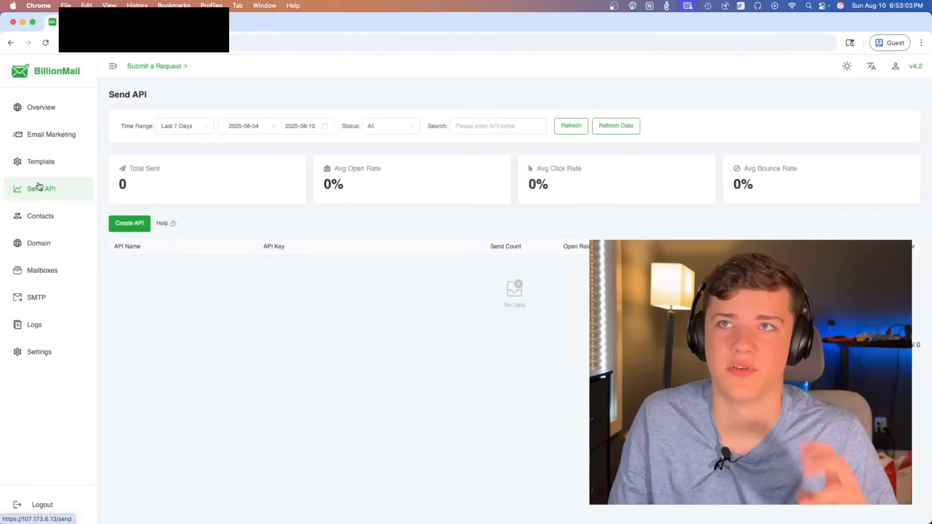
left_click(53, 133)
left_click(55, 214)
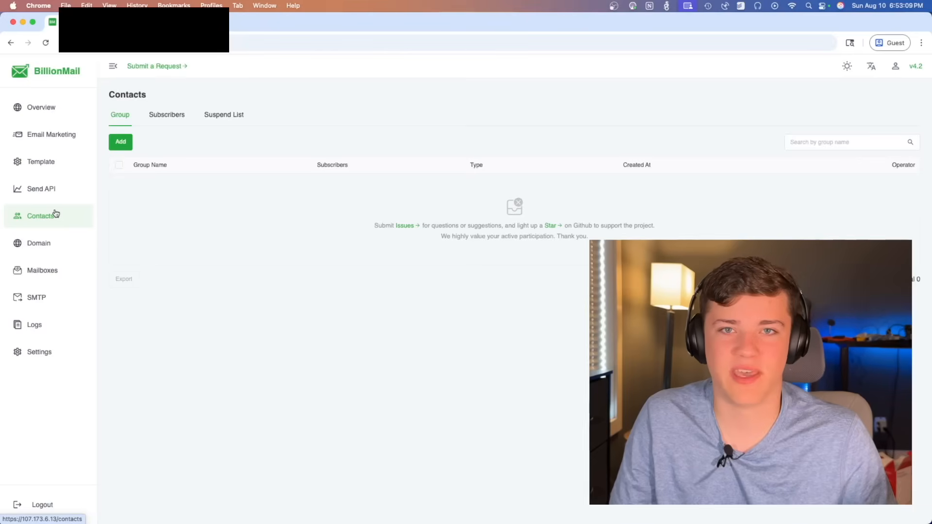
left_click(38, 245)
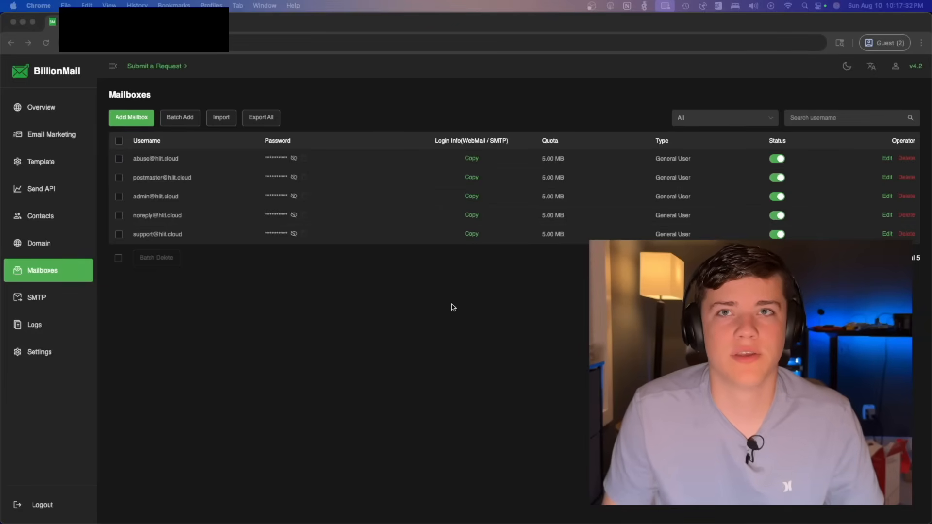
- Glance at Overview and the empty SMTP relay page, then show the empty Email Marketing task list
left_click(455, 305)
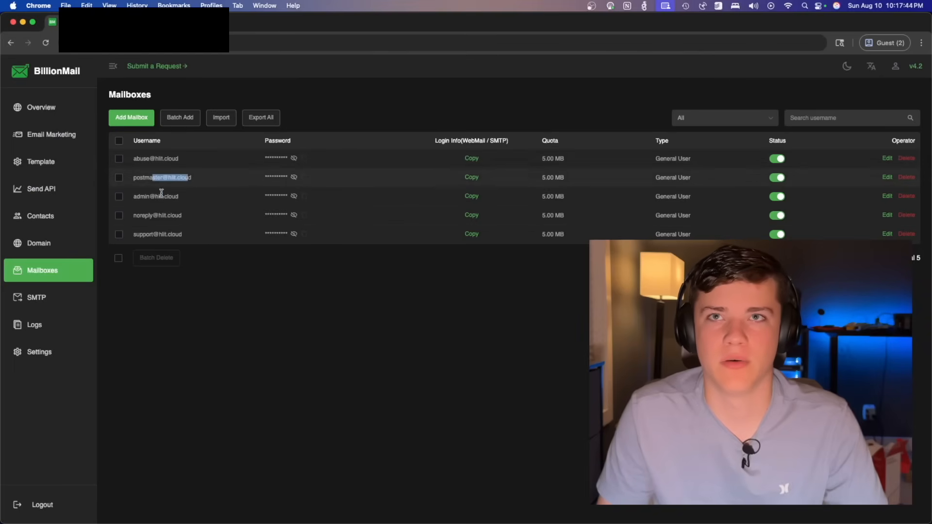
left_click(34, 115)
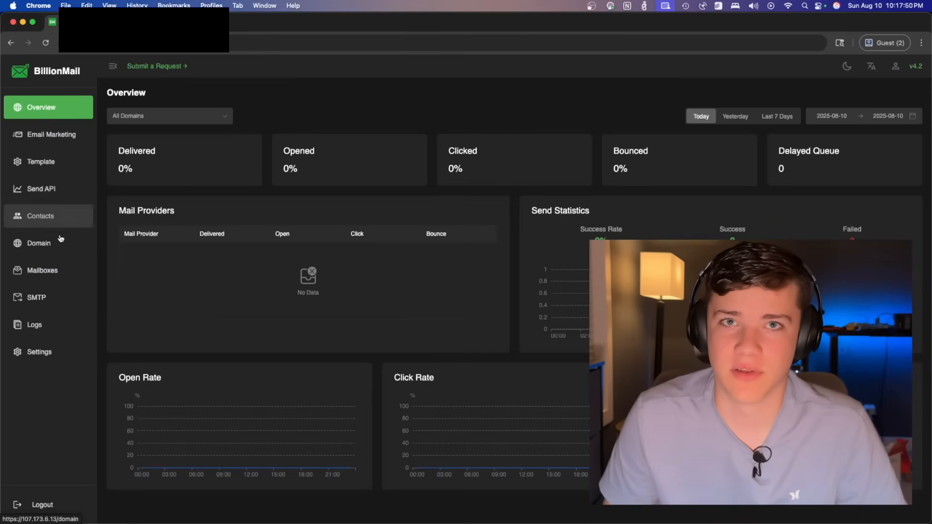
left_click(37, 296)
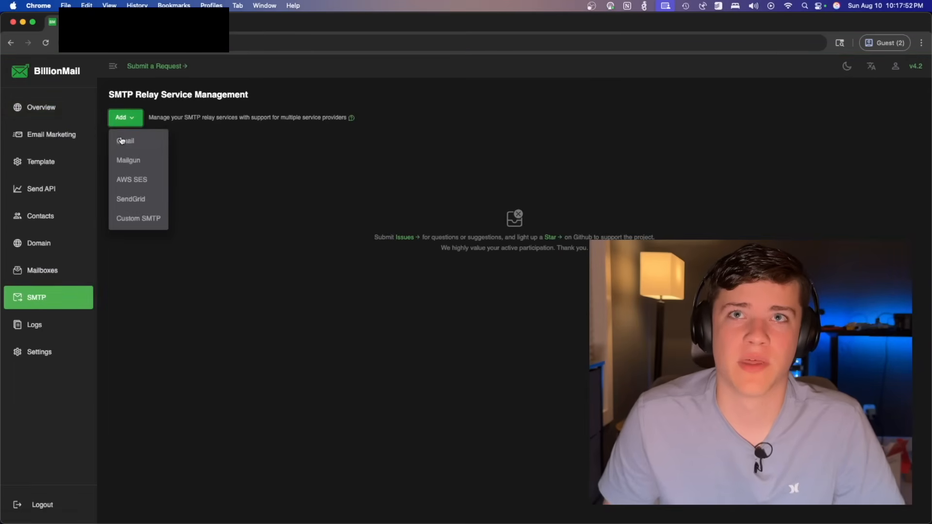
left_click_drag(108, 94, 275, 96)
left_click(164, 143)
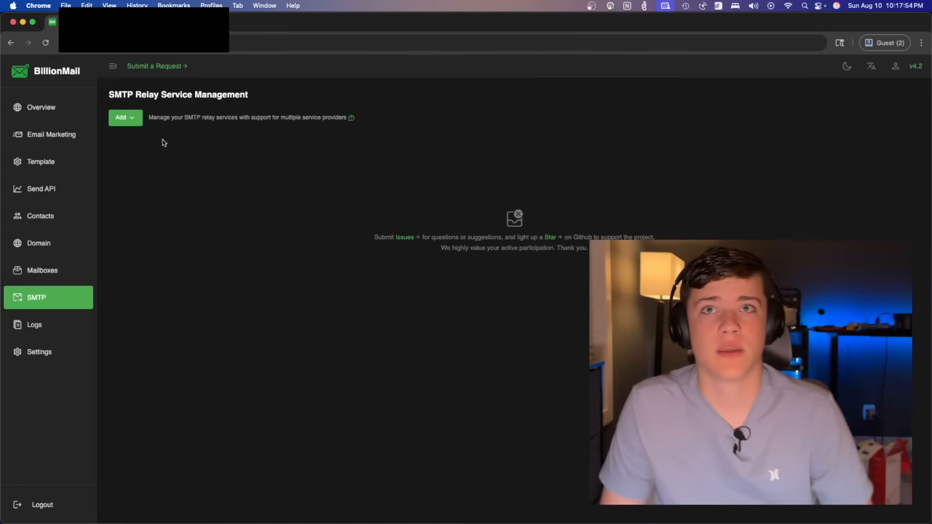
mouse_move(138, 127)
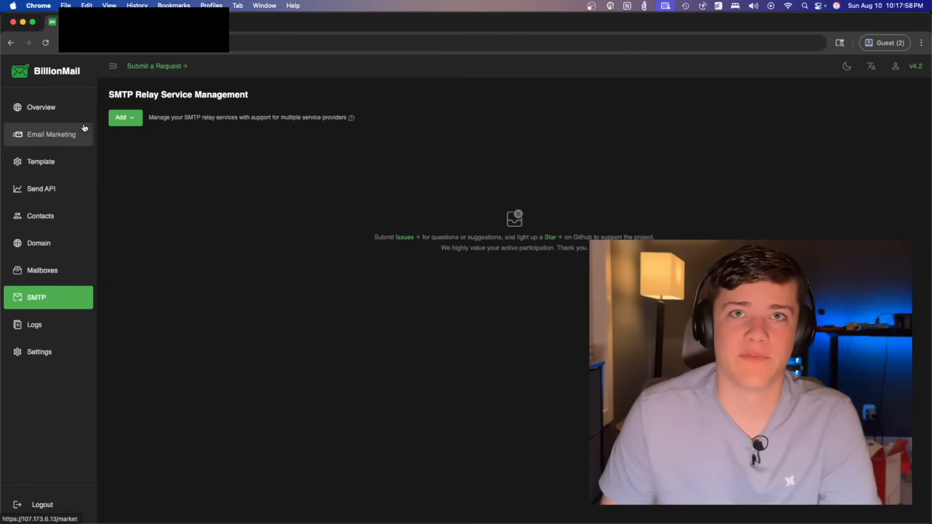
left_click(76, 140)
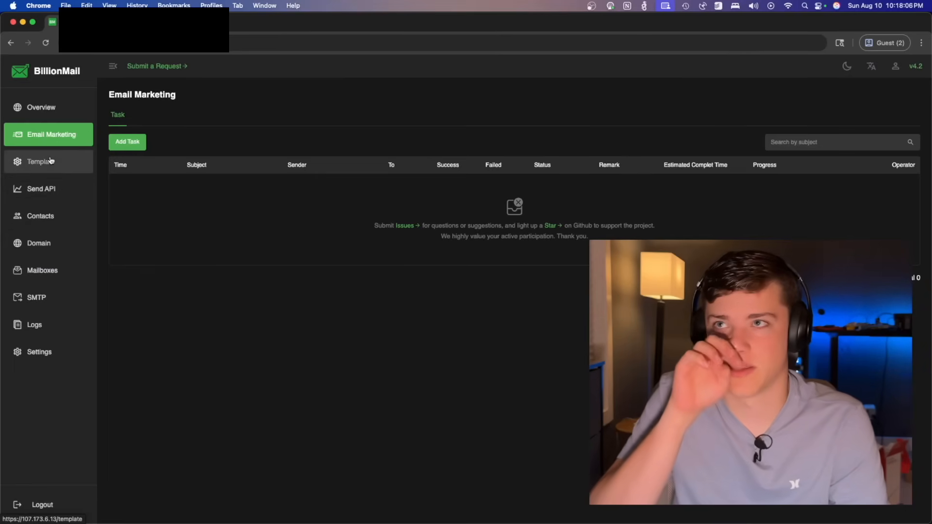
- Go to the Mailboxes page from the sidebar
left_click(46, 270)
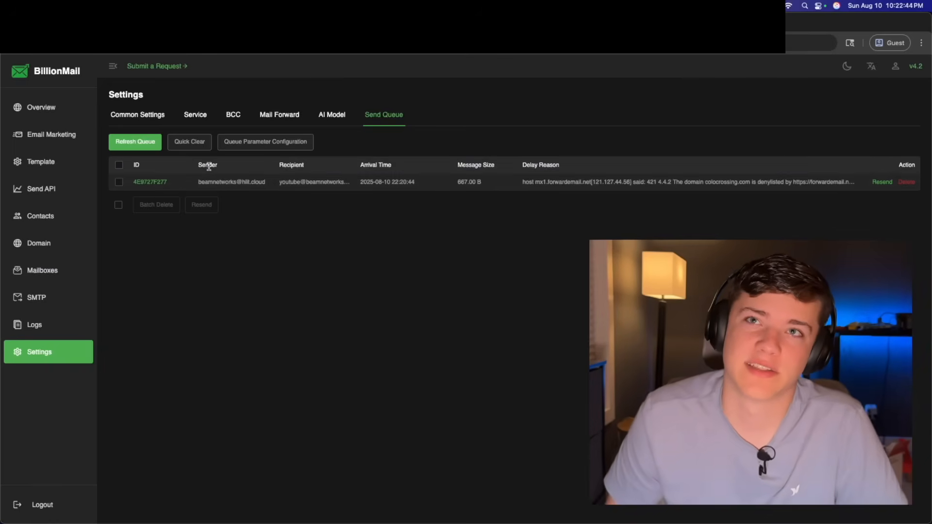
- Check the Overview dashboard showing 1 delayed message, then open the six-mailbox list
left_click(64, 107)
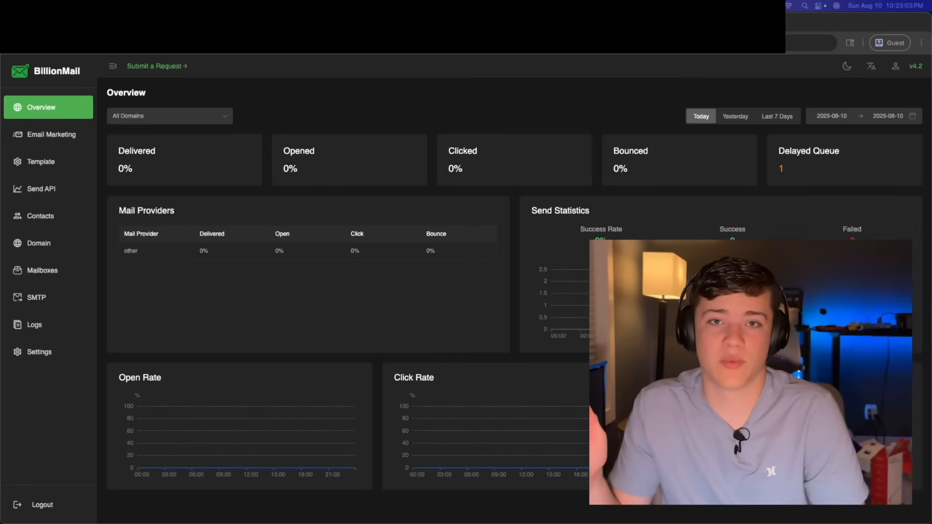
left_click(82, 275)
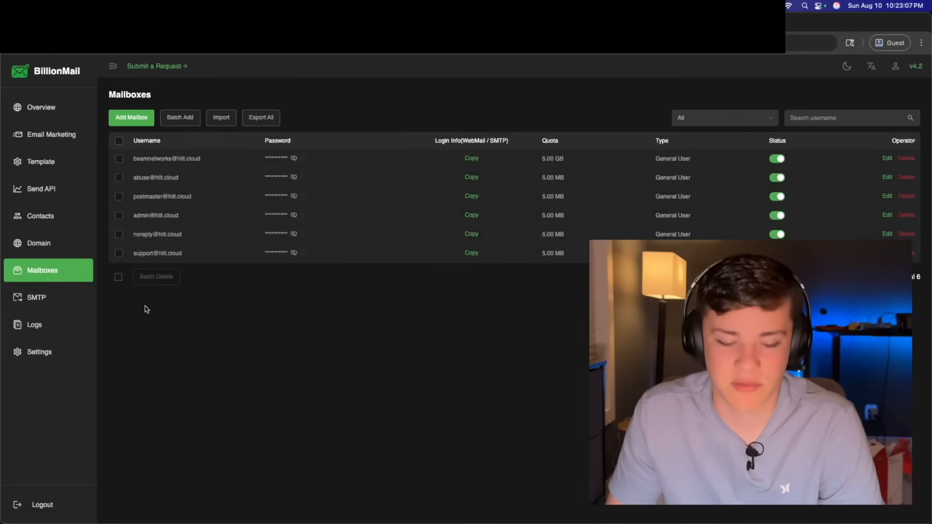